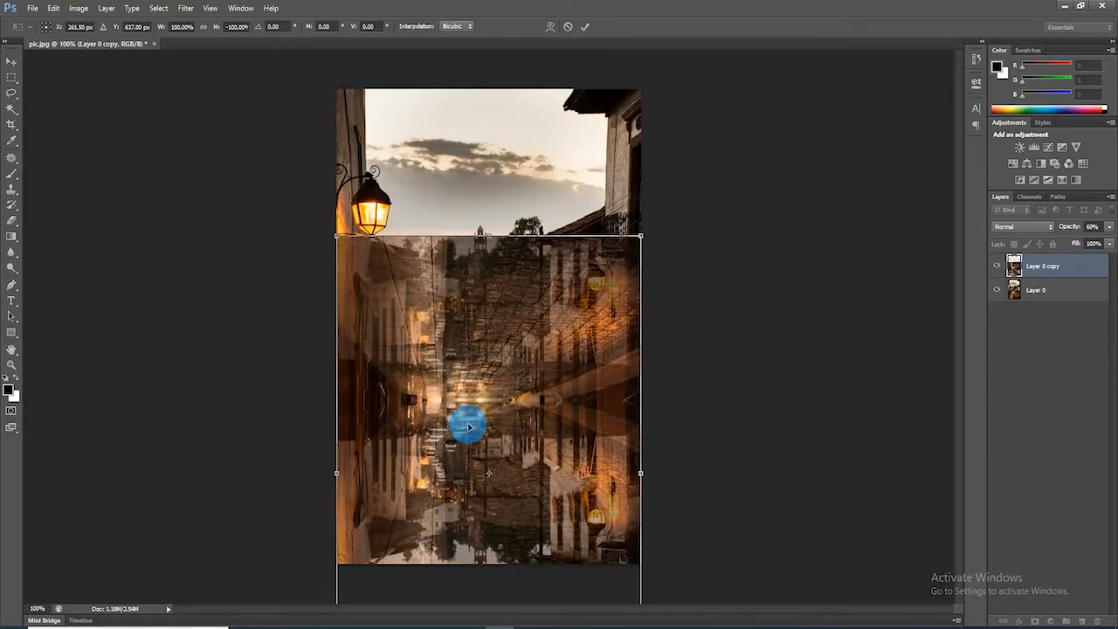
- Apply the vertical flip of Layer 0 copy and set the layer's opacity to 100%
key("Return")
key("b")
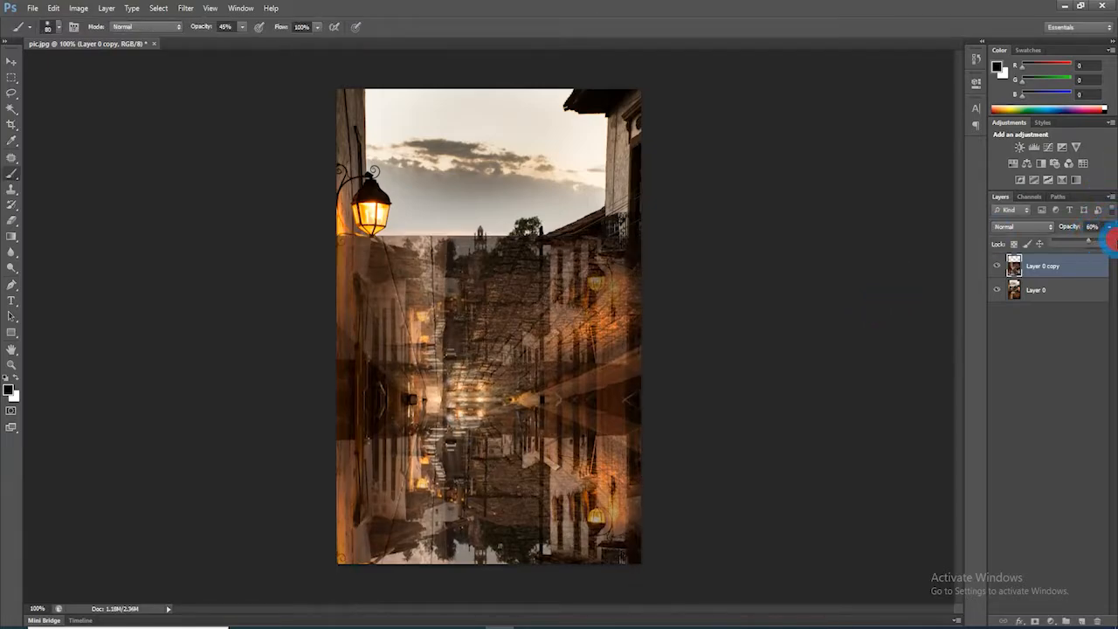
left_click_drag(1112, 244, 1114, 245)
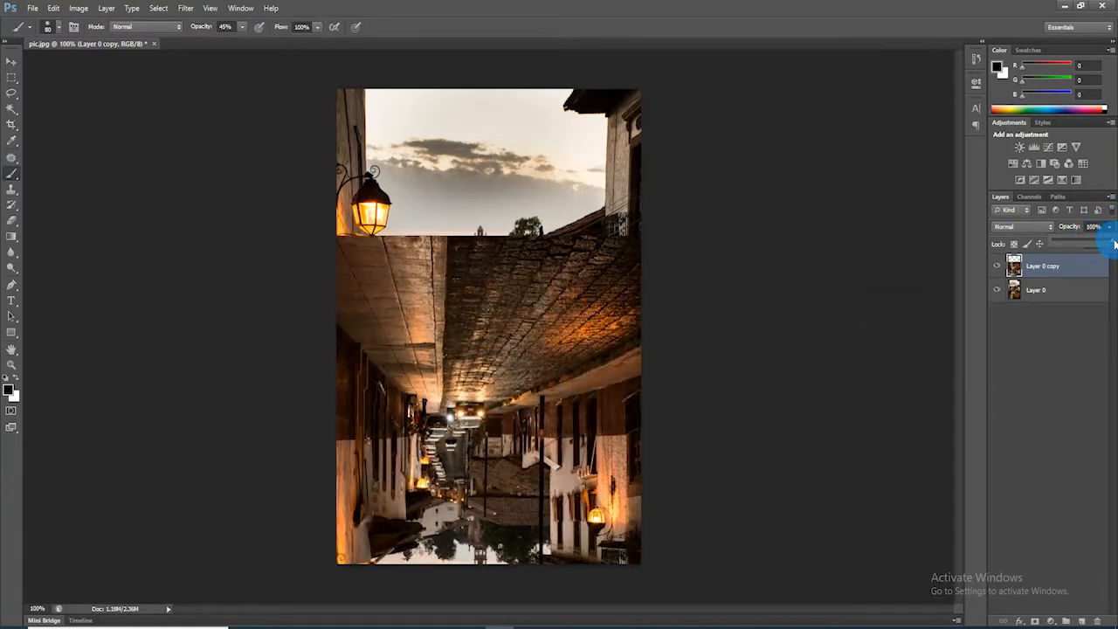
- Add a layer mask to Layer 0 copy and paint it black at 100% brush opacity over the buildings and area above the street
left_click(1033, 622)
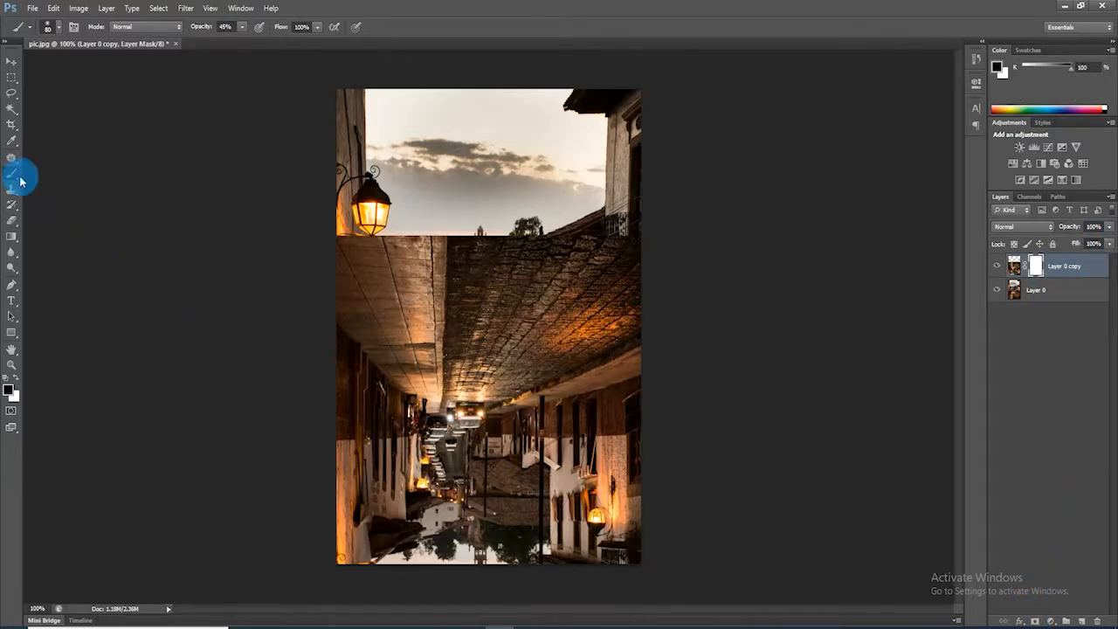
left_click(9, 389)
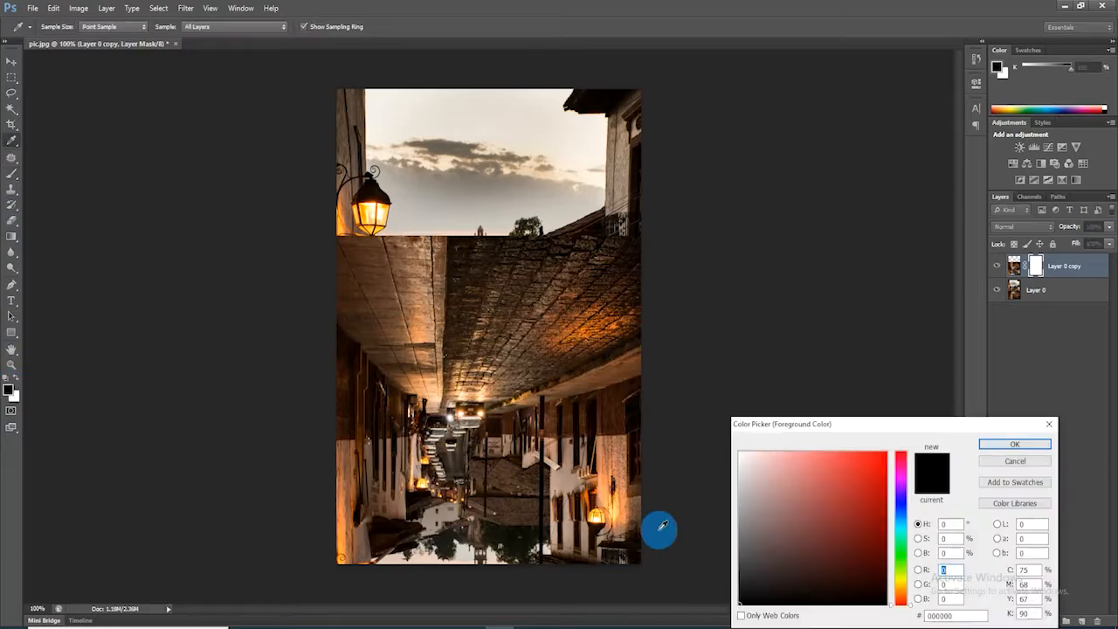
left_click(1005, 446)
left_click_drag(359, 264, 437, 257)
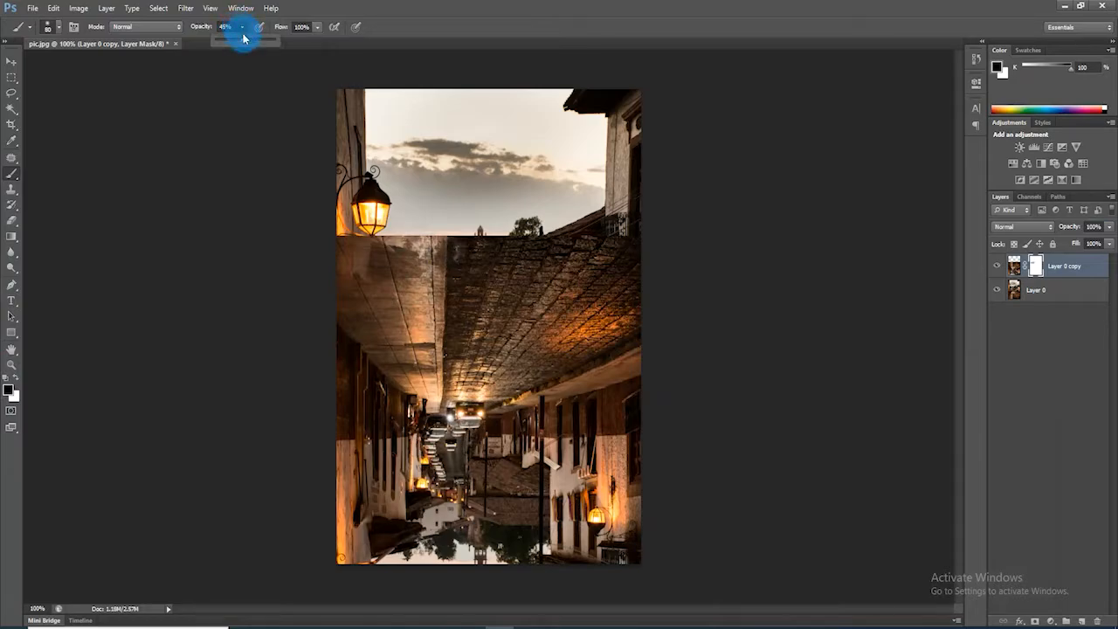
left_click_drag(244, 41, 288, 37)
mouse_move(442, 242)
left_mouse_down()
mouse_move(383, 244)
mouse_move(653, 264)
mouse_move(676, 305)
mouse_move(407, 328)
mouse_move(647, 359)
mouse_move(606, 372)
mouse_move(557, 358)
mouse_move(478, 378)
mouse_move(403, 364)
mouse_move(399, 374)
mouse_move(425, 381)
mouse_move(341, 400)
mouse_move(333, 446)
mouse_move(349, 403)
mouse_move(343, 241)
mouse_move(629, 302)
mouse_move(571, 380)
mouse_move(608, 402)
mouse_move(649, 387)
left_mouse_up()
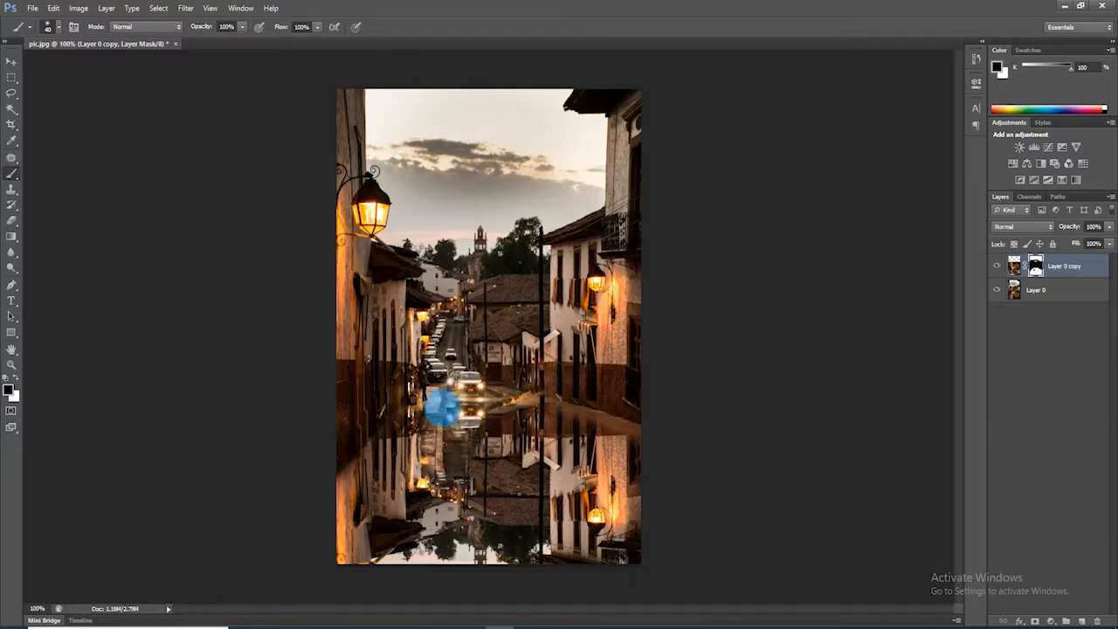
- Paint black on the mask over the car, sidewalks and cobblestones, using partial brush opacity to blend the reflection into the street
left_click_drag(444, 427, 453, 483)
mouse_move(460, 386)
left_mouse_down()
mouse_move(449, 412)
mouse_move(519, 394)
mouse_move(532, 401)
mouse_move(509, 397)
mouse_move(628, 454)
mouse_move(526, 408)
left_mouse_up()
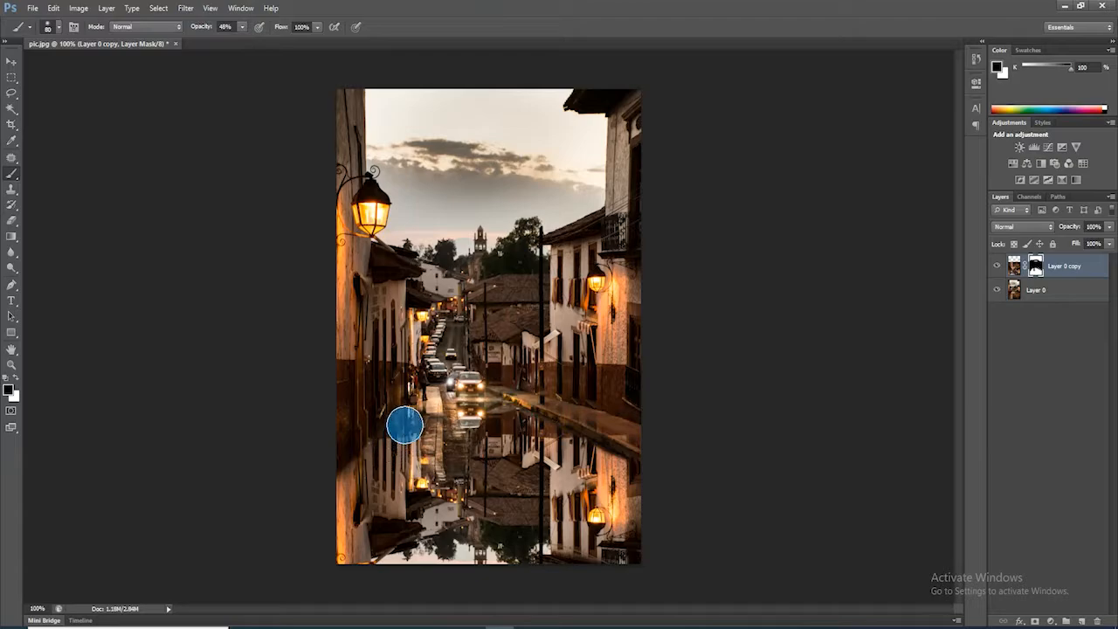
mouse_move(419, 426)
left_mouse_down()
mouse_move(469, 507)
mouse_move(567, 462)
mouse_move(539, 467)
mouse_move(450, 554)
mouse_move(536, 429)
mouse_move(411, 432)
mouse_move(442, 481)
mouse_move(449, 559)
left_mouse_up()
left_click_drag(246, 32, 251, 36)
mouse_move(474, 527)
left_mouse_down()
mouse_move(432, 520)
mouse_move(629, 536)
mouse_move(596, 545)
left_mouse_up()
left_click_drag(242, 27, 237, 47)
left_click(12, 61)
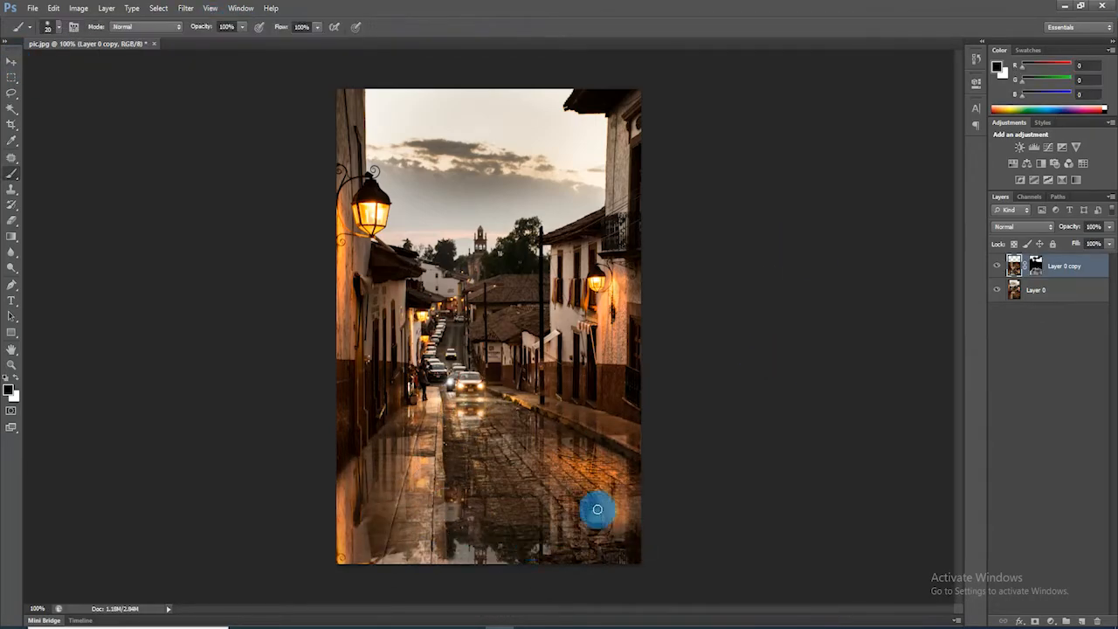
- Convert Layer 0 copy to a smart object and apply a slight Gaussian Blur to it
right_click(1051, 263)
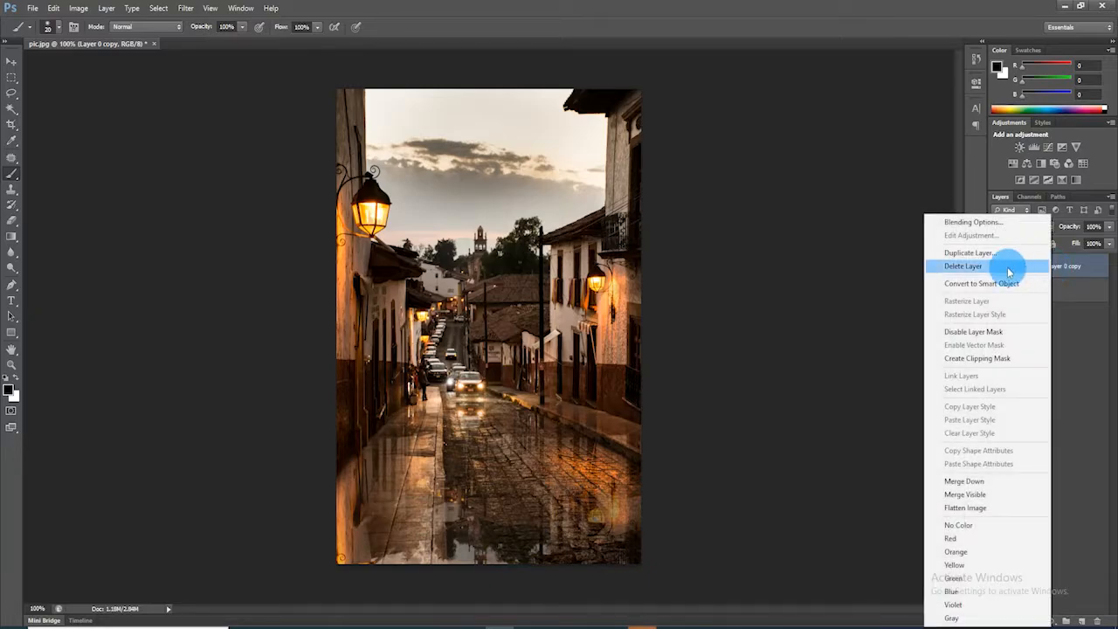
left_click(984, 285)
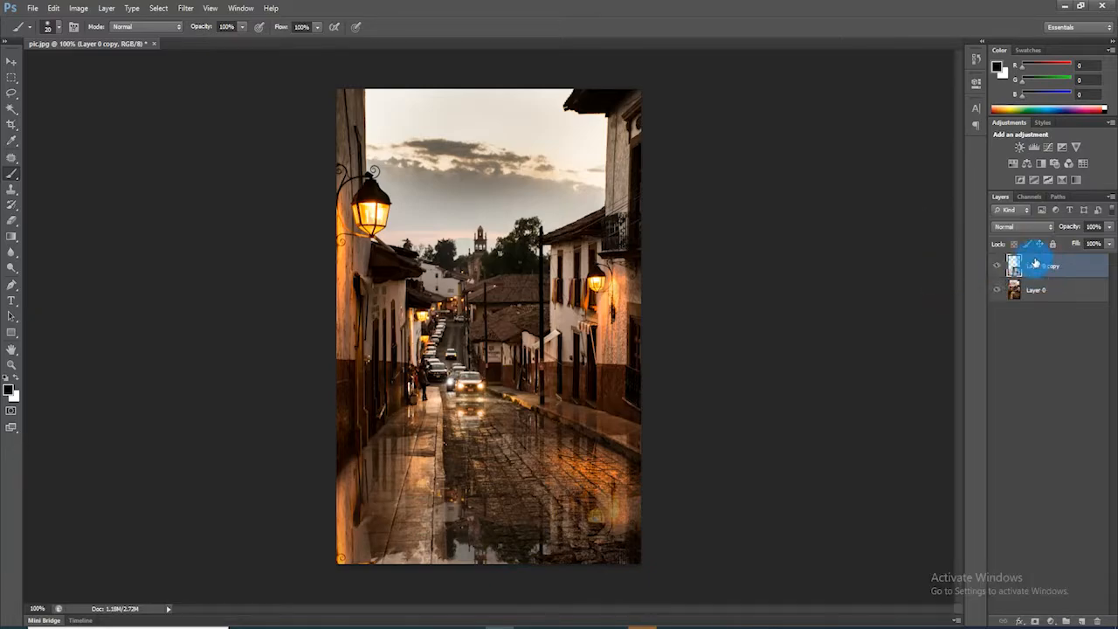
left_click(186, 8)
mouse_move(311, 129)
left_click(346, 214)
left_click_drag(811, 371, 808, 377)
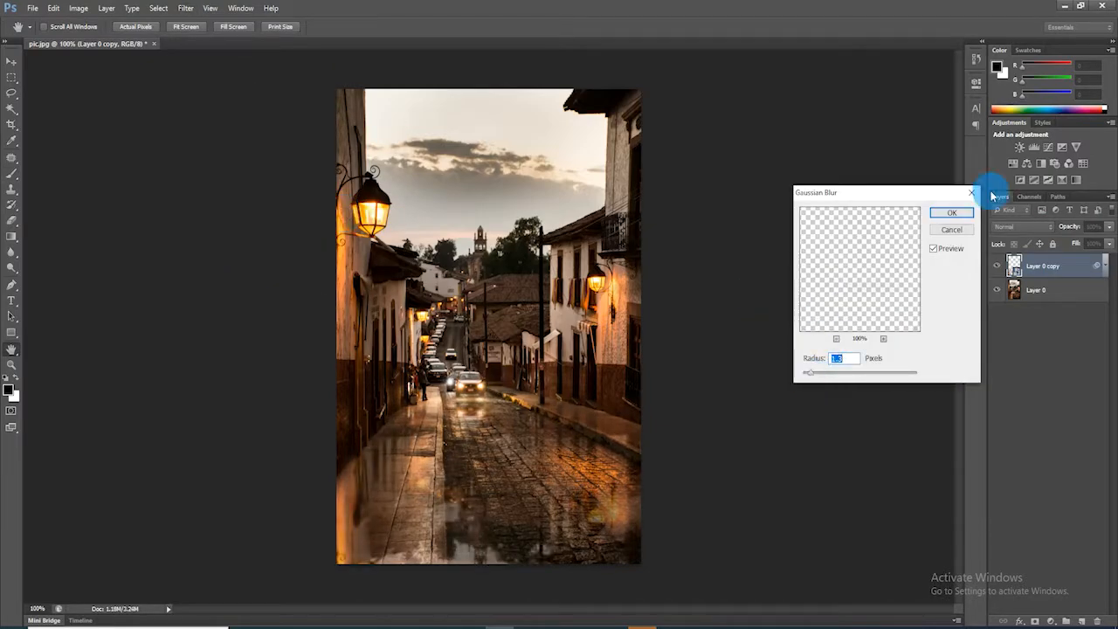
left_click(953, 215)
- Add a new layer above Layer 0 copy and fill it with the Clouds render filter
left_click(1050, 267)
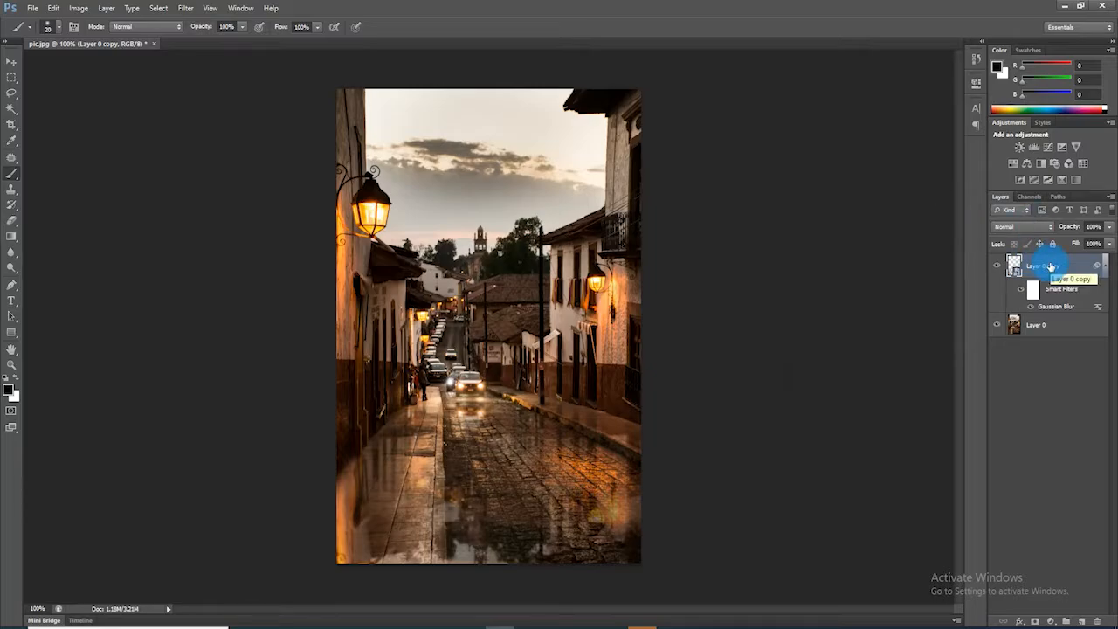
left_click(1080, 621)
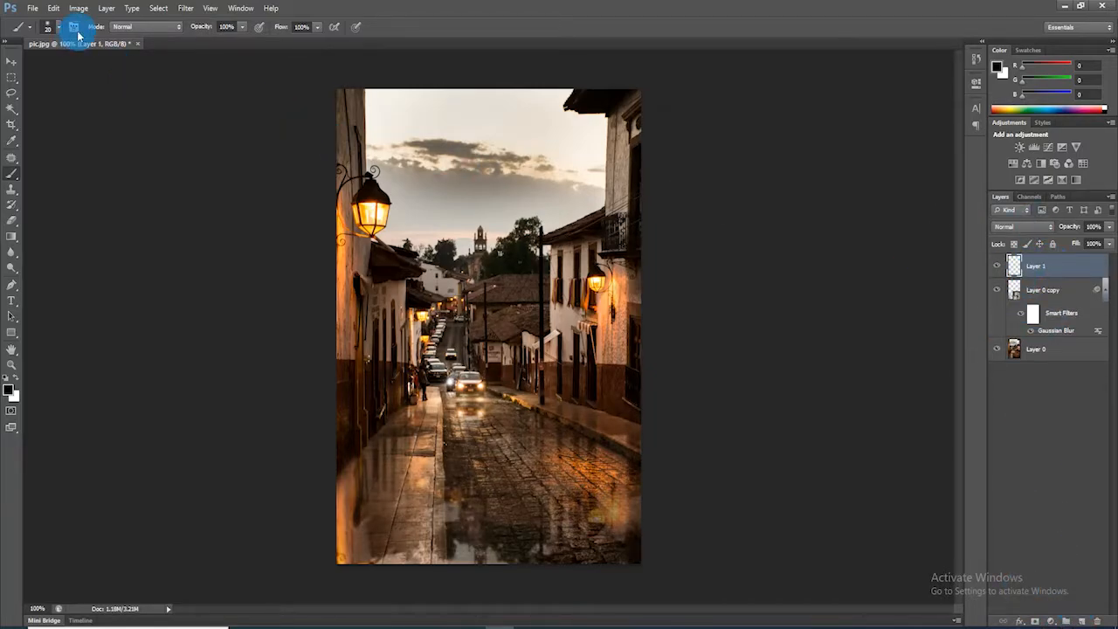
left_click(184, 9)
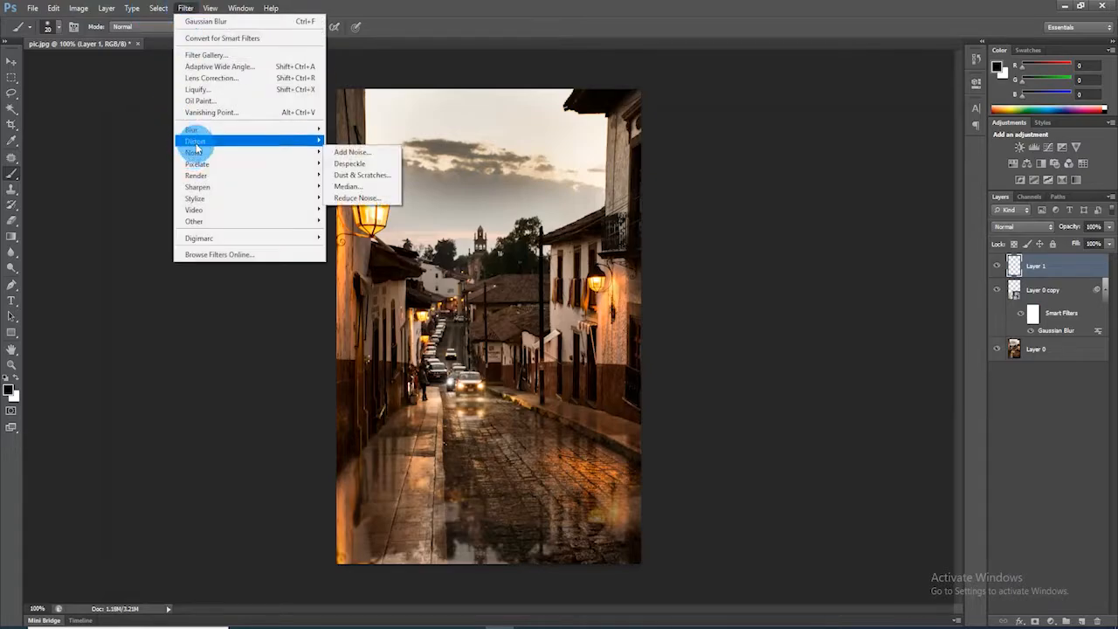
mouse_move(196, 175)
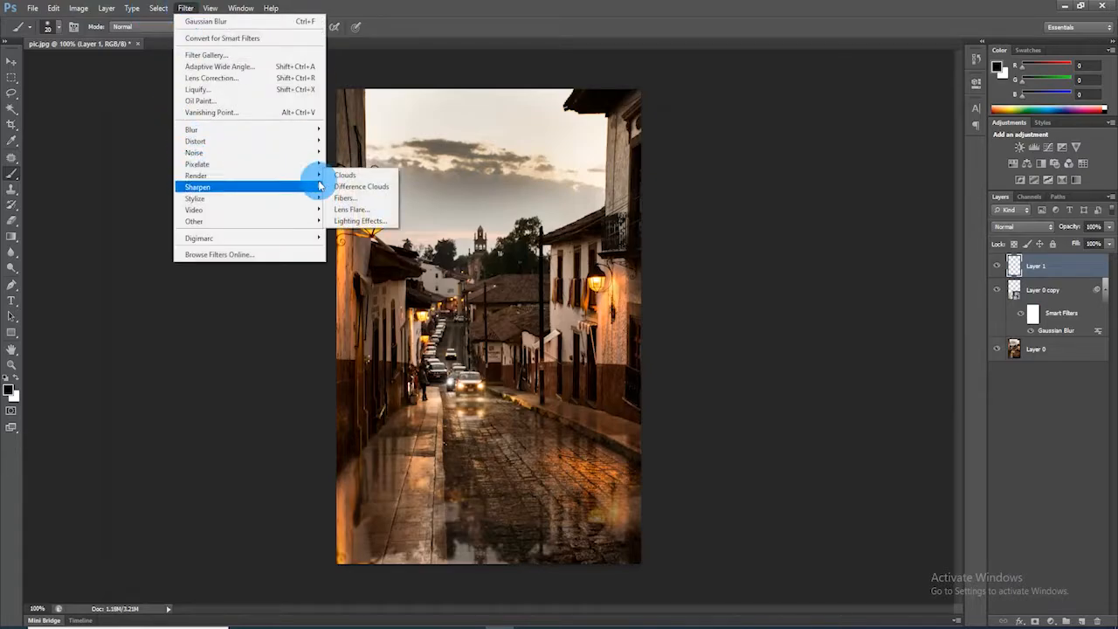
left_click(364, 175)
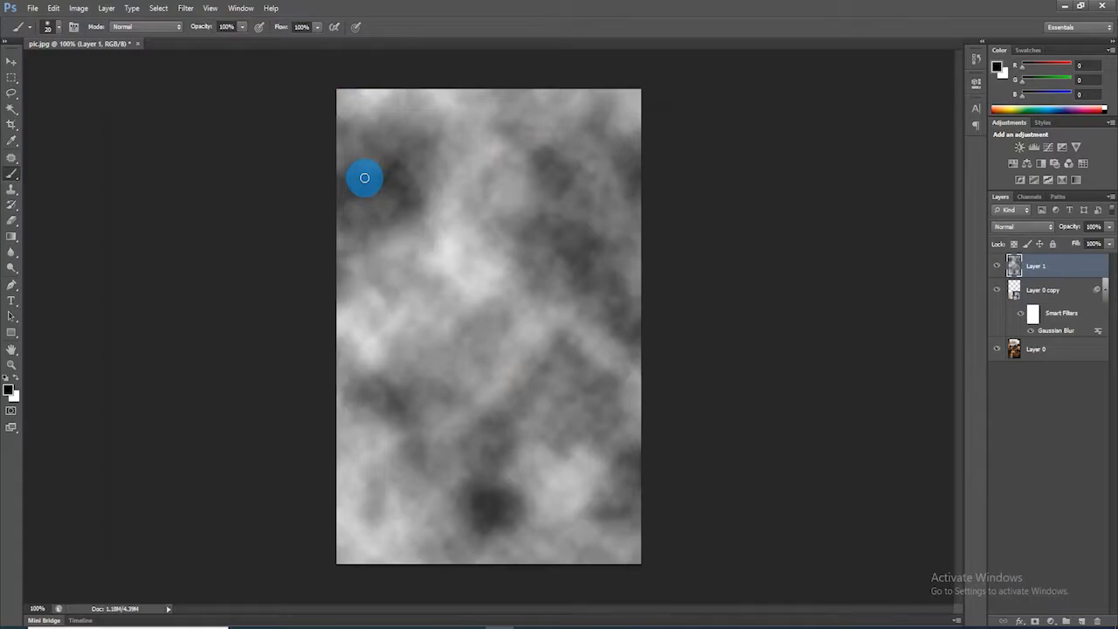
- Load the RGB channel of the clouds as a selection and move the selected clouds down over the lower part of the photo
left_click(1031, 196)
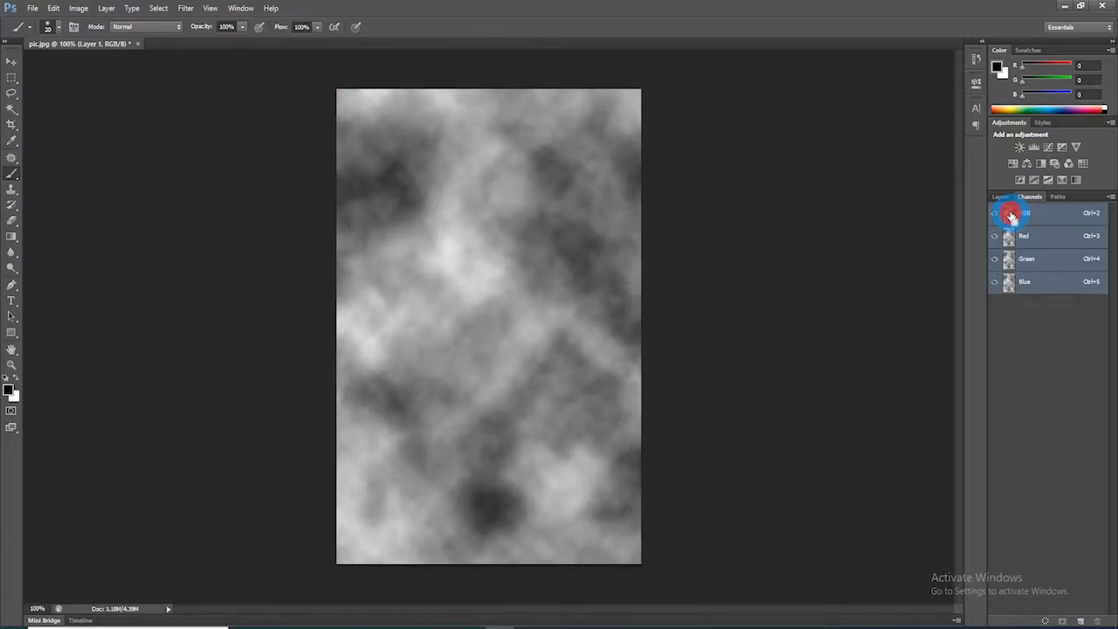
left_click(1009, 215, "ctrl")
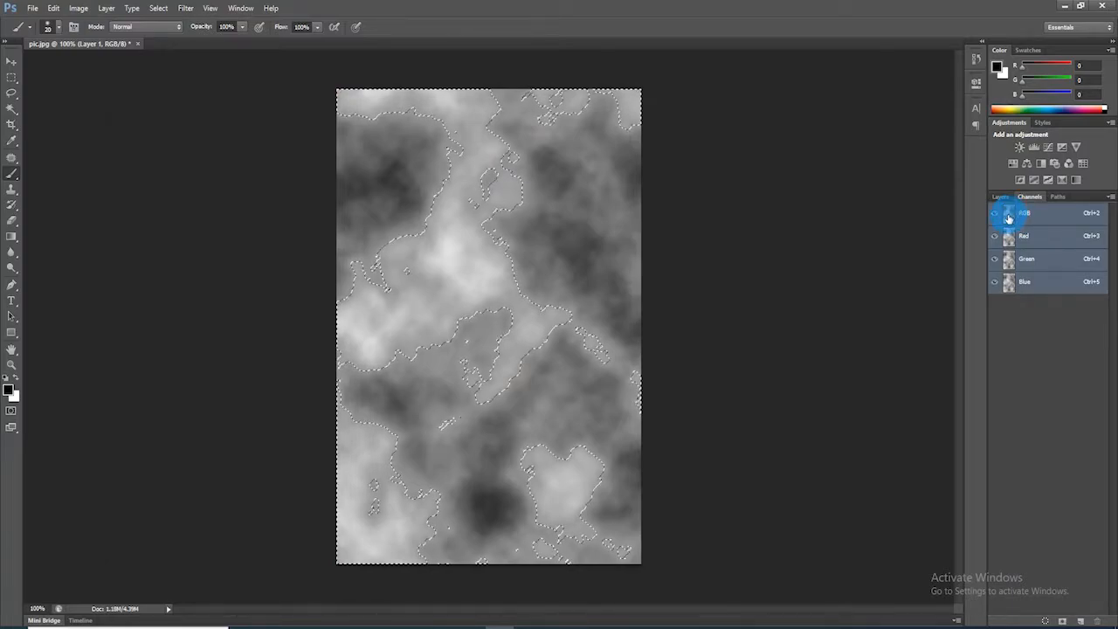
left_click(1000, 197)
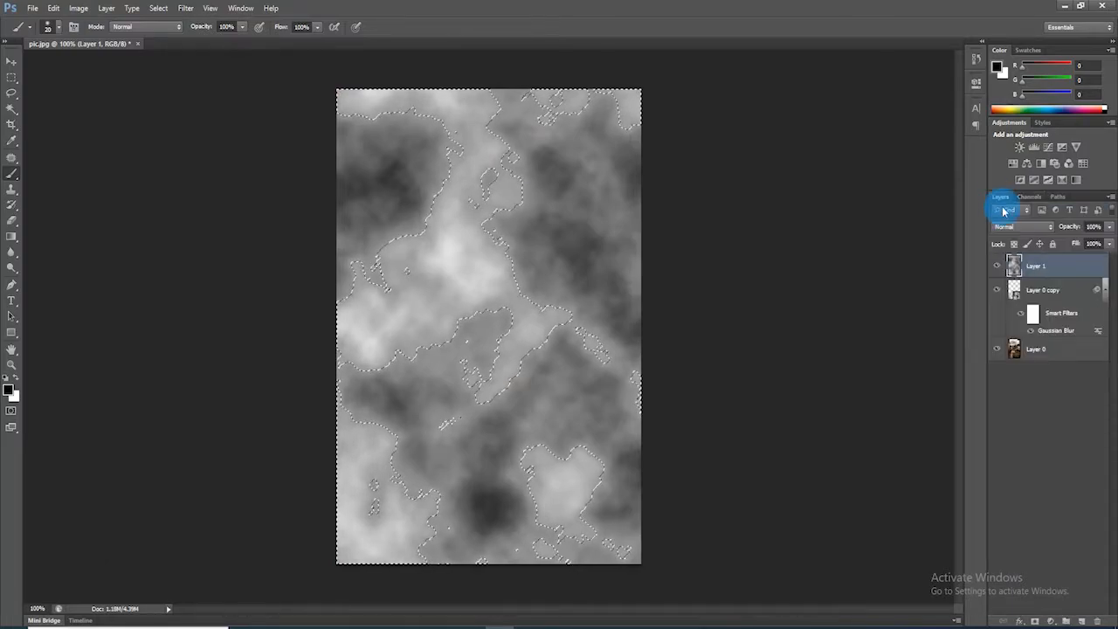
left_click(11, 63)
left_click(480, 265)
left_click_drag(487, 269, 470, 457)
- Hide the clouds layer and add a layer mask to Layer 0 copy from the clouds selection
left_click(996, 266)
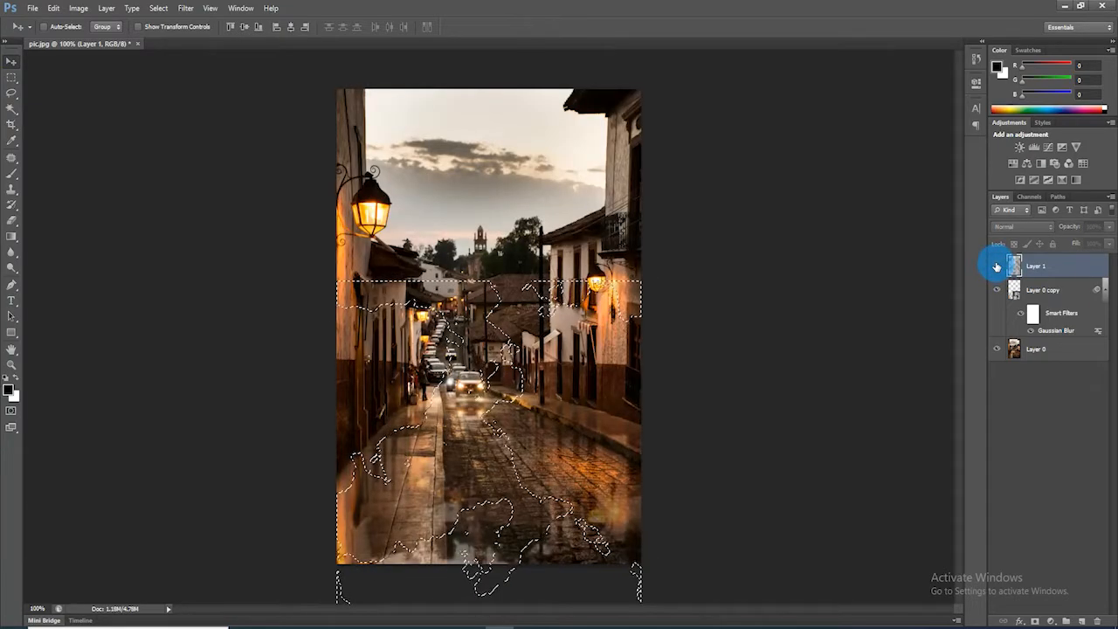
left_click(1047, 291)
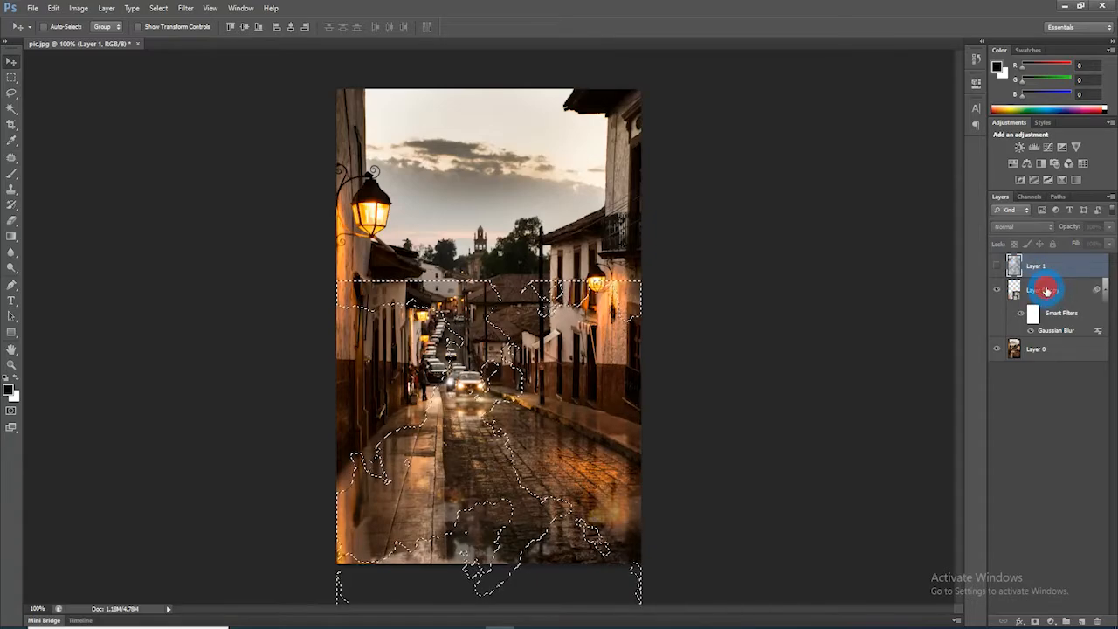
left_click(1034, 621)
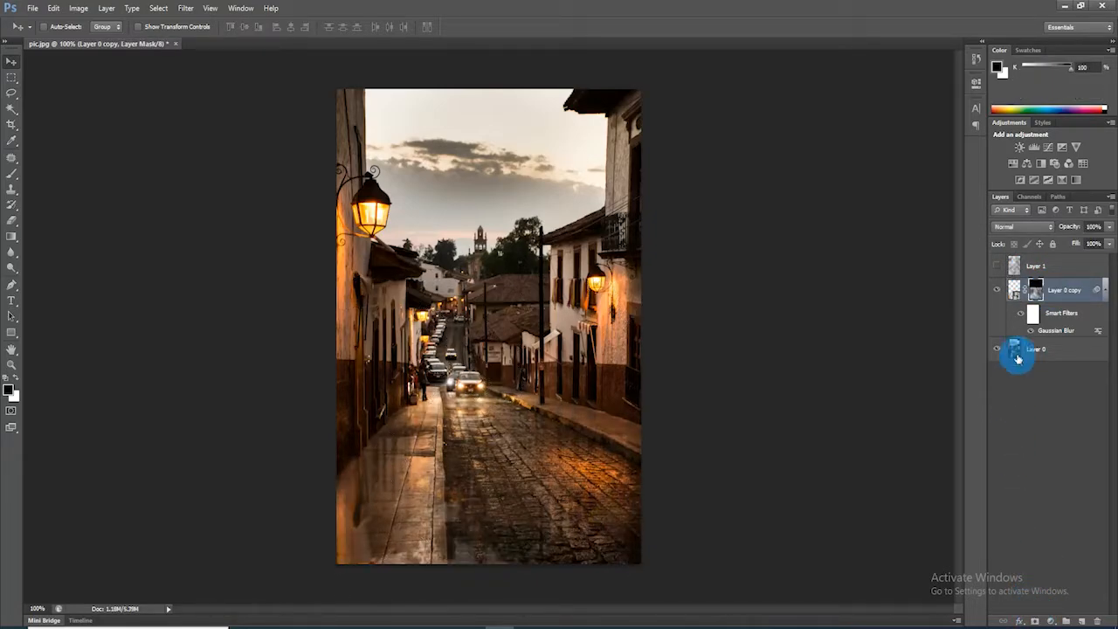
- Unlink the mask from Layer 0 copy and squash it vertically to about 50.76% height so it starts at the street
left_click(1025, 291)
key("ctrl+t")
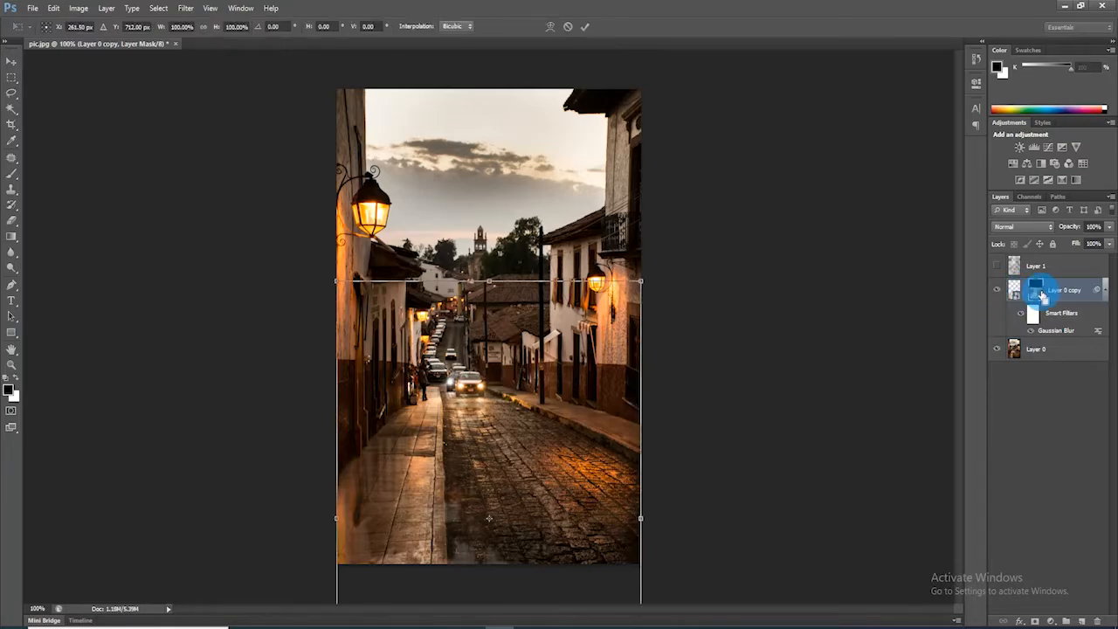
left_click_drag(487, 281, 482, 397)
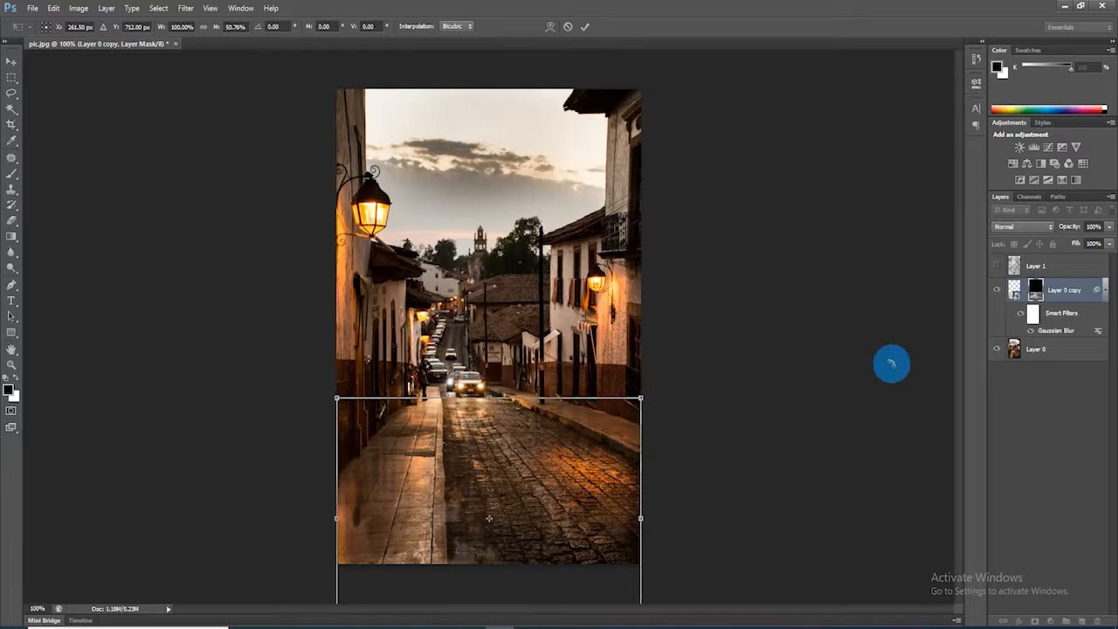
left_click(1036, 292)
left_click(1037, 291)
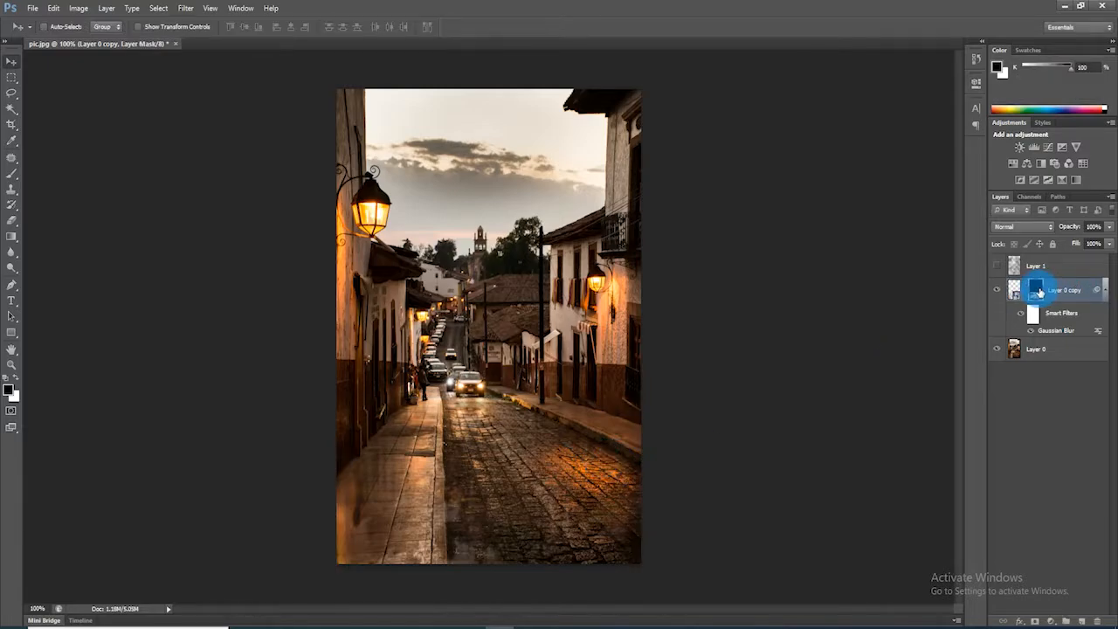
- Apply Levels to the Layer 0 copy mask, lowering the white input level strongly to bring out the puddle reflections
left_click(78, 8)
mouse_move(87, 39)
left_click(220, 51)
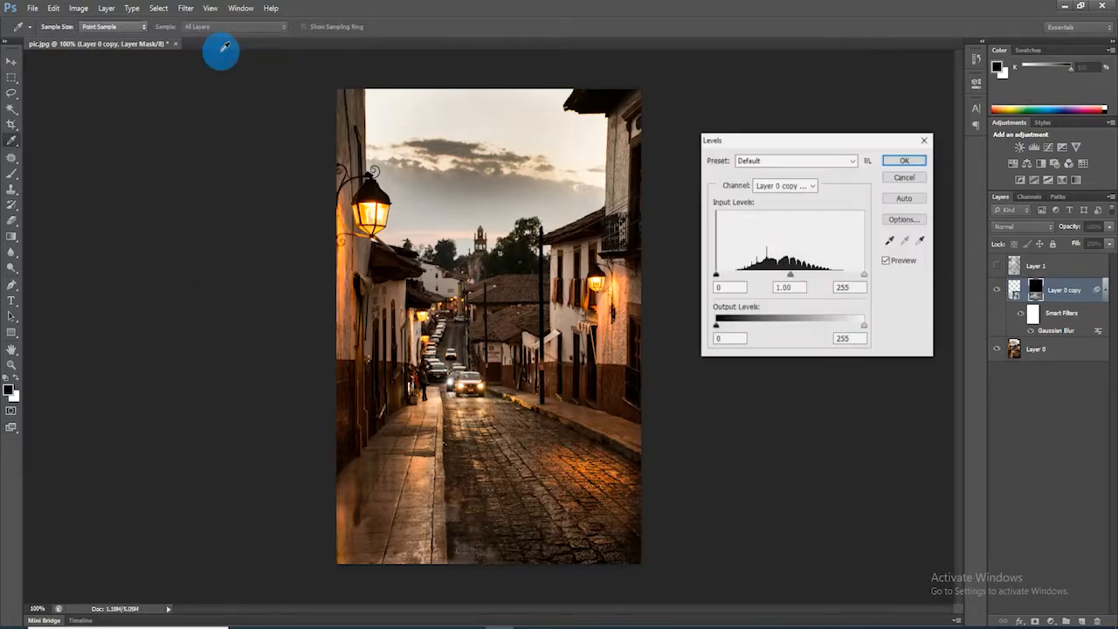
left_click_drag(864, 276, 761, 274)
left_click(893, 164)
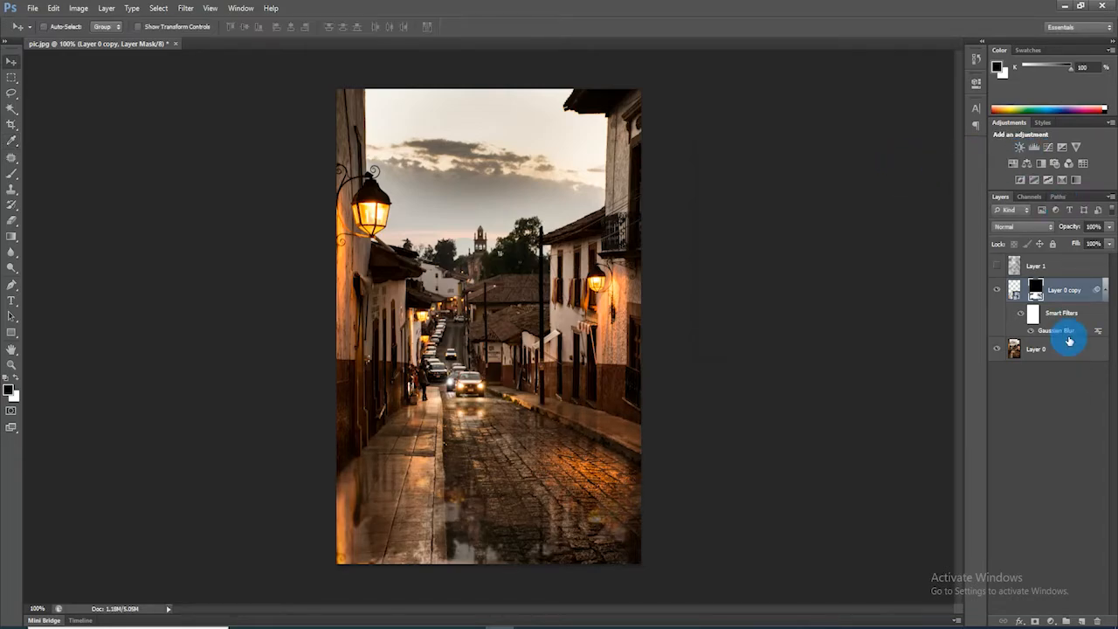
- Combine Layer 0 copy and Layer 0 into a single smart object
left_click(1078, 290)
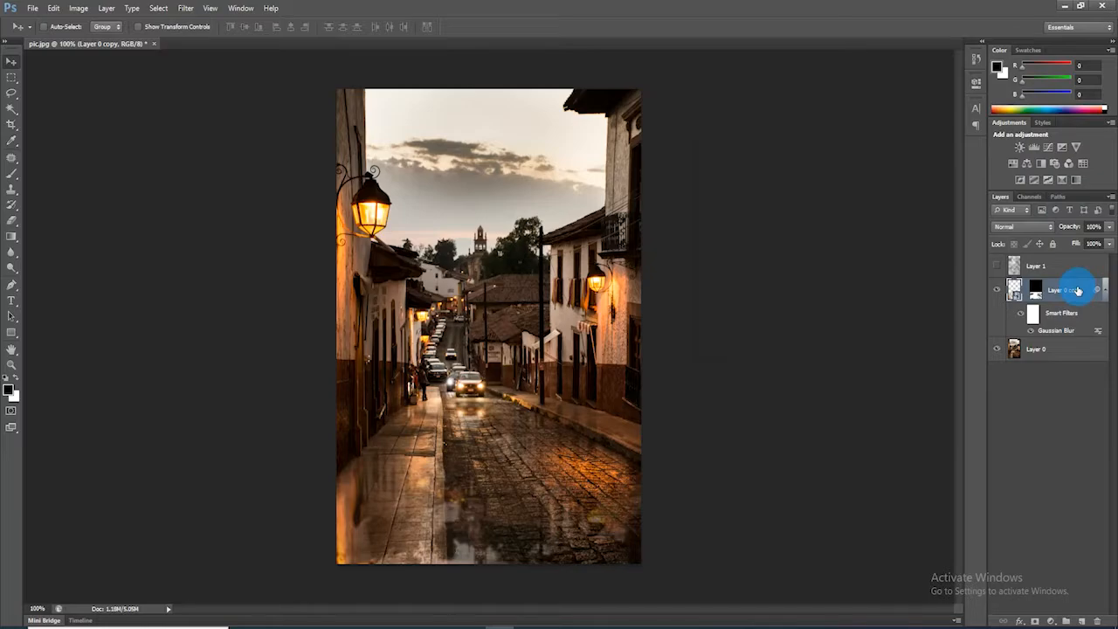
left_click(1052, 348)
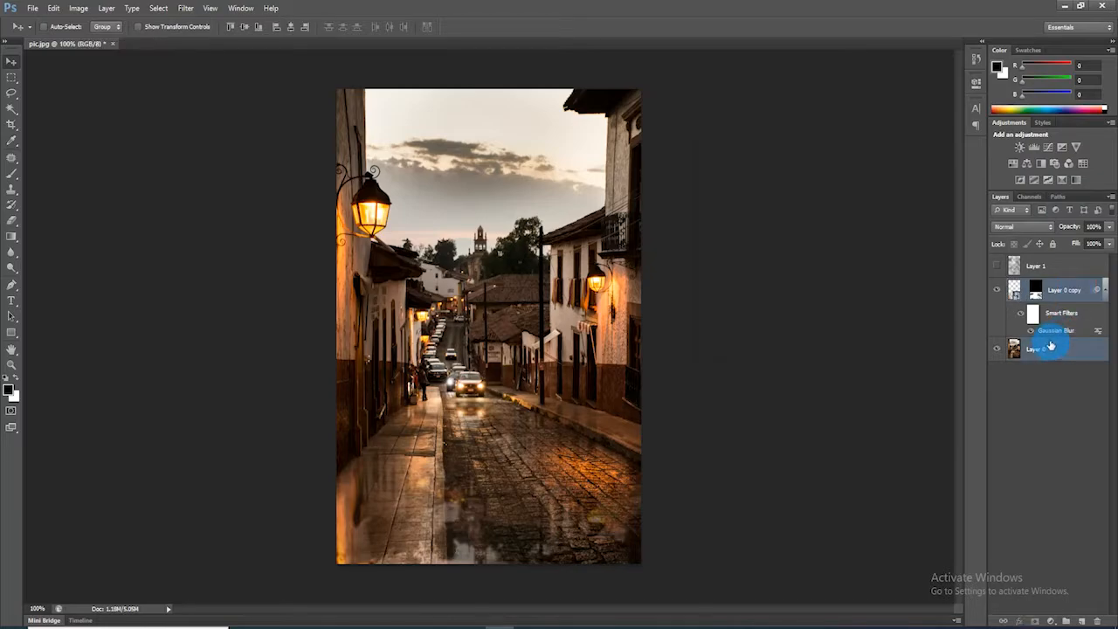
right_click(1072, 287)
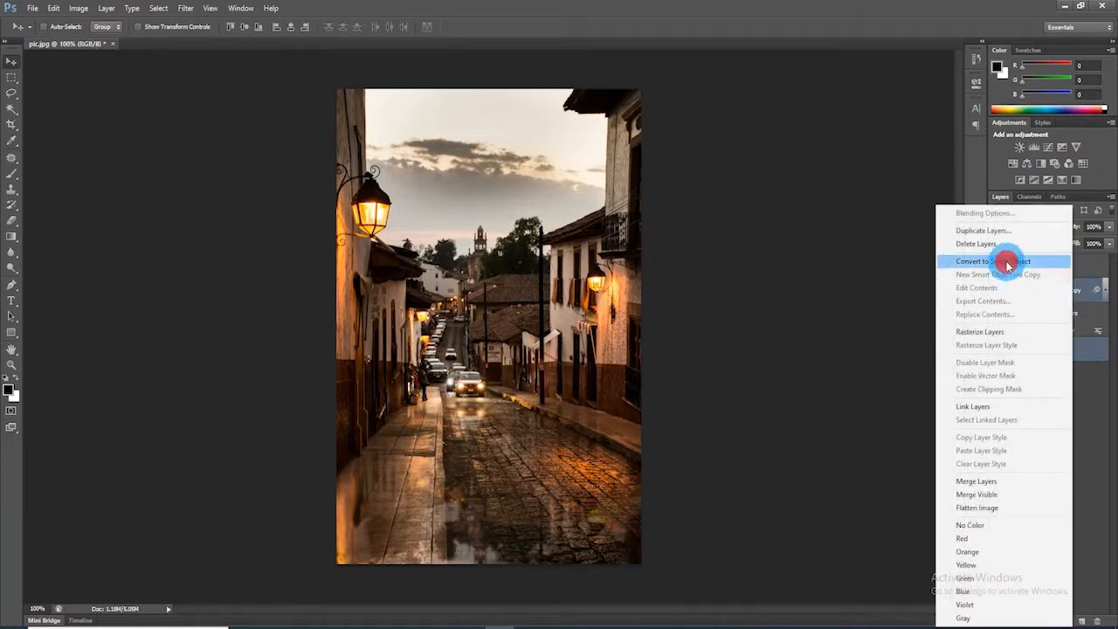
left_click(1008, 262)
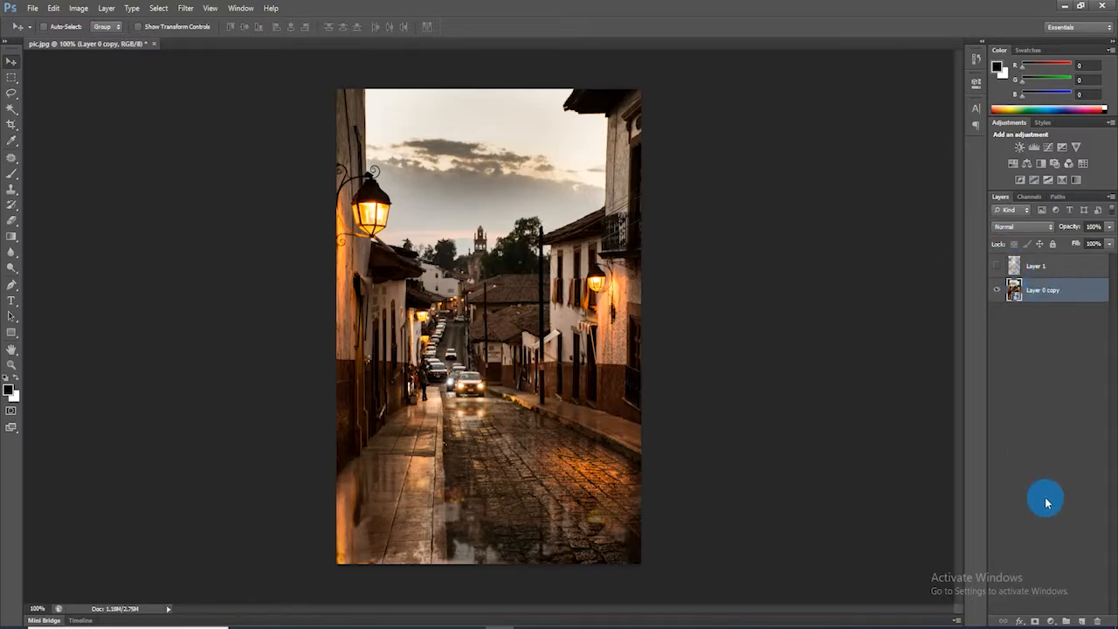
- Add a new layer above the combined smart object and fill it with black
left_click(1082, 621)
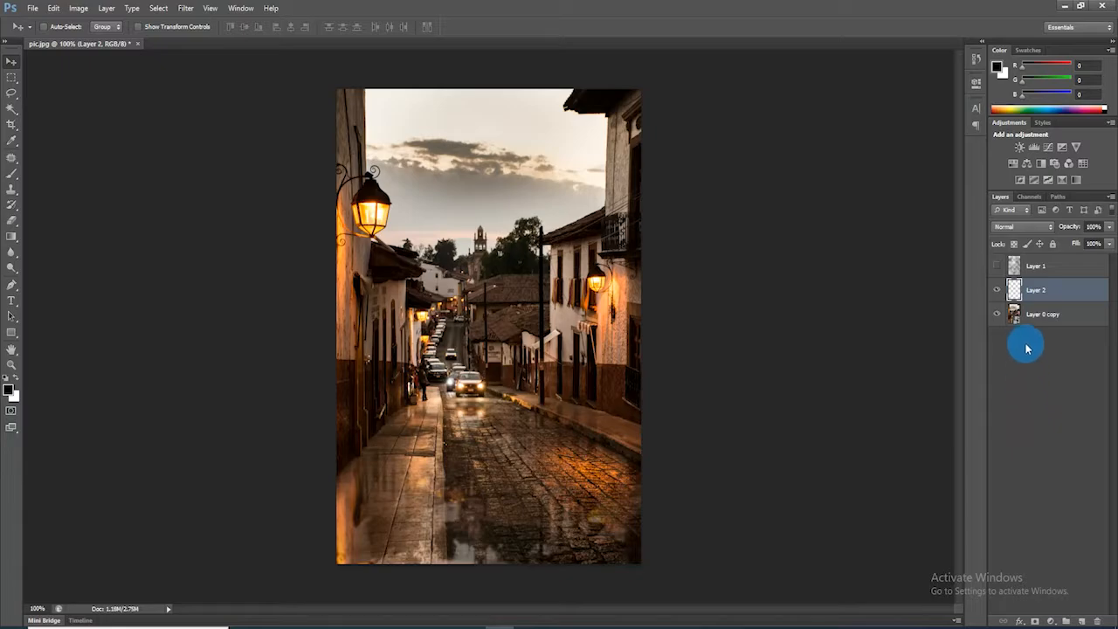
key("alt+BackSpace")
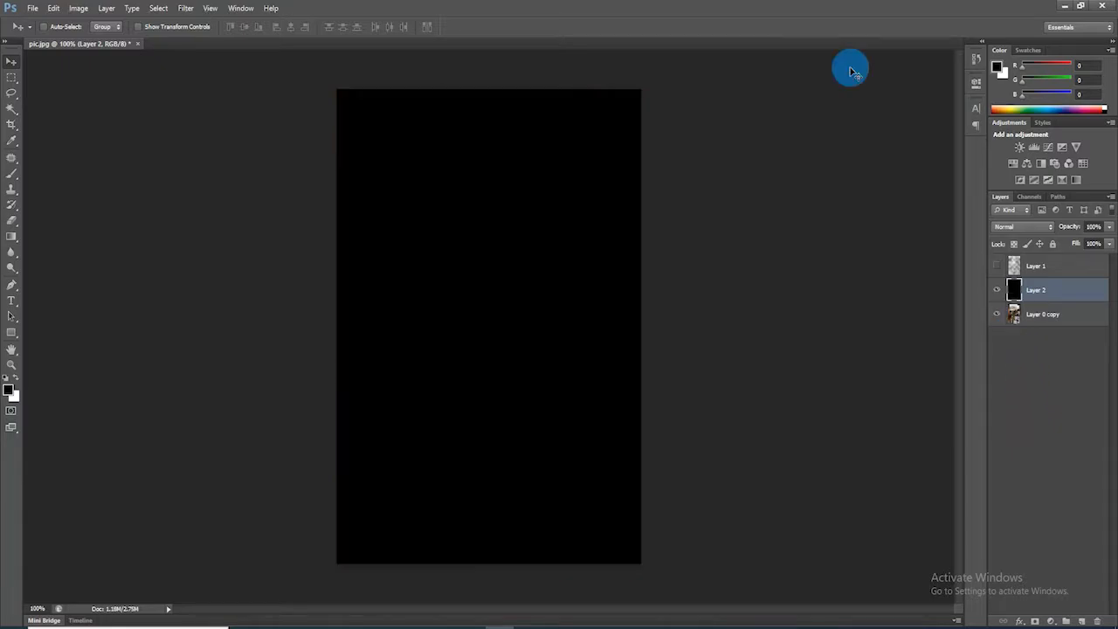
- Apply 400% Gaussian monochromatic noise to the black Layer 2 with Add Noise, and run the filter a second time
left_click(185, 8)
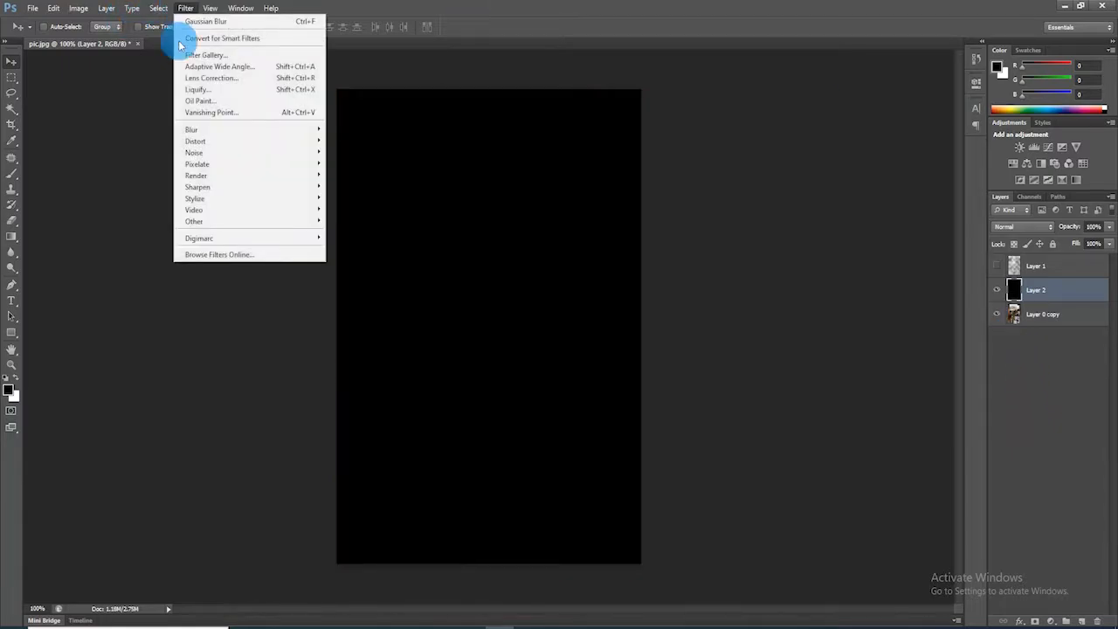
mouse_move(202, 155)
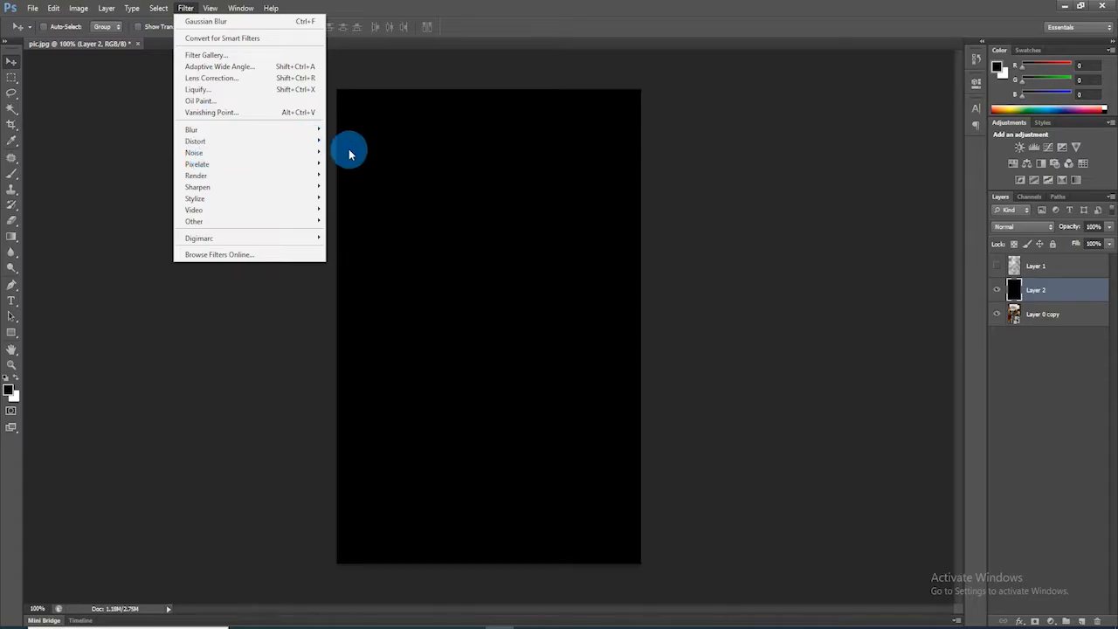
left_click(344, 152)
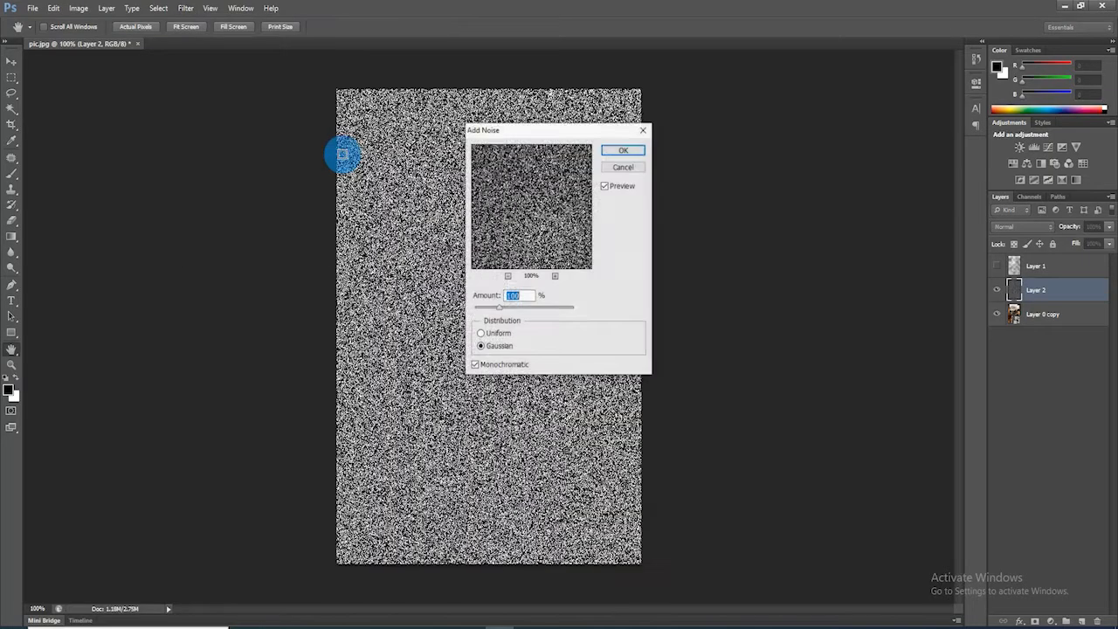
left_click_drag(505, 308, 577, 313)
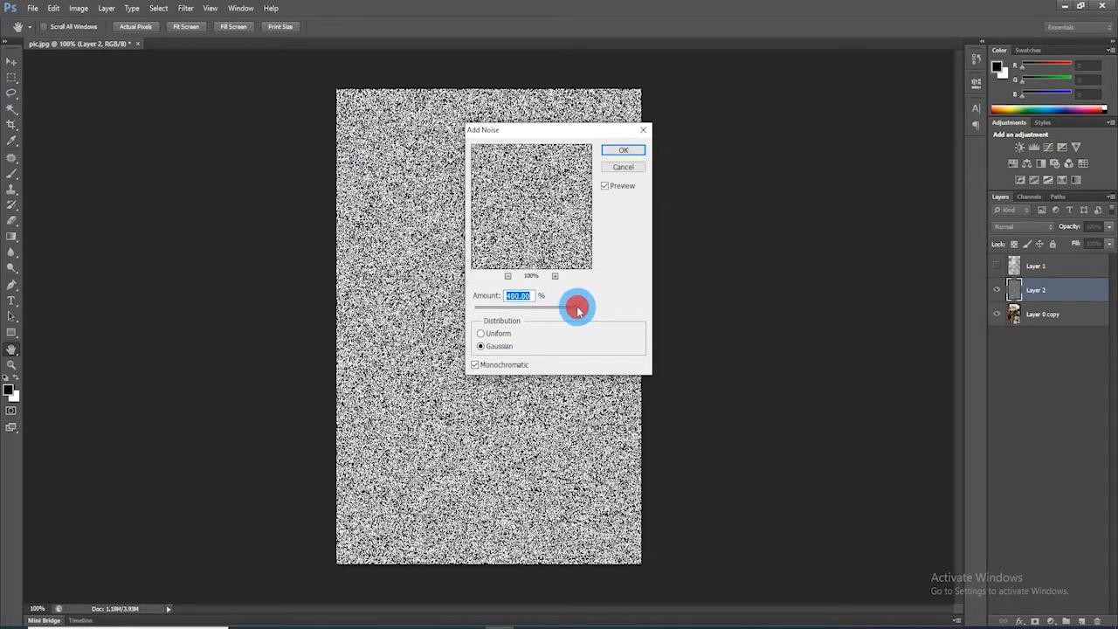
left_click(624, 150)
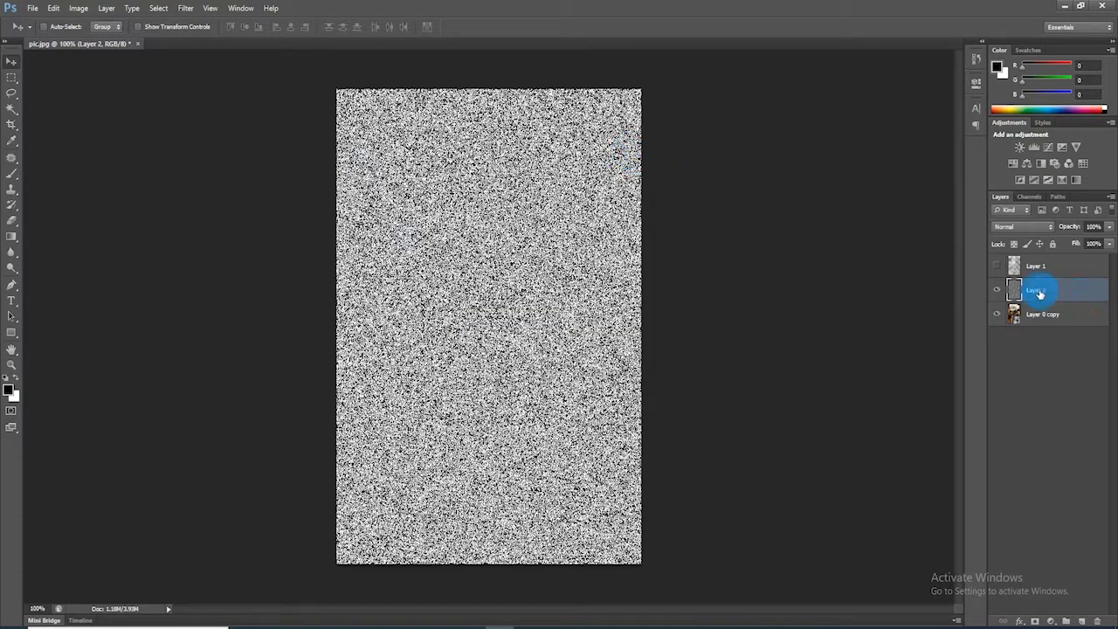
key("ctrl+f")
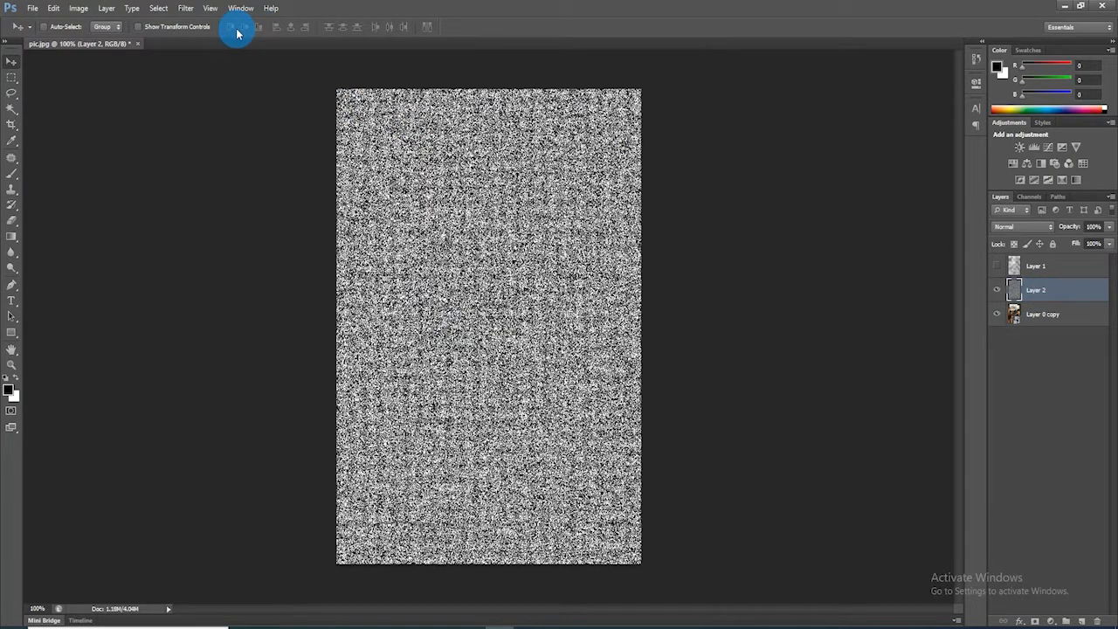
- Turn Layer 2's noise into slanted rain streaks using Motion Blur at a -73° angle and 11 pixels distance
left_click(184, 11)
mouse_move(200, 132)
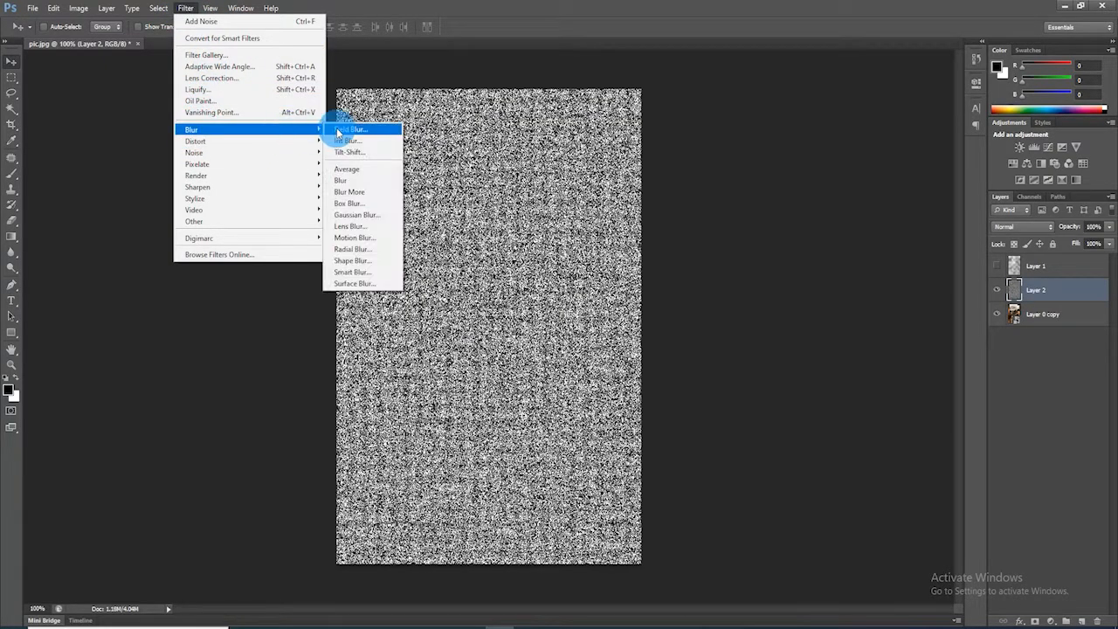
left_click(345, 237)
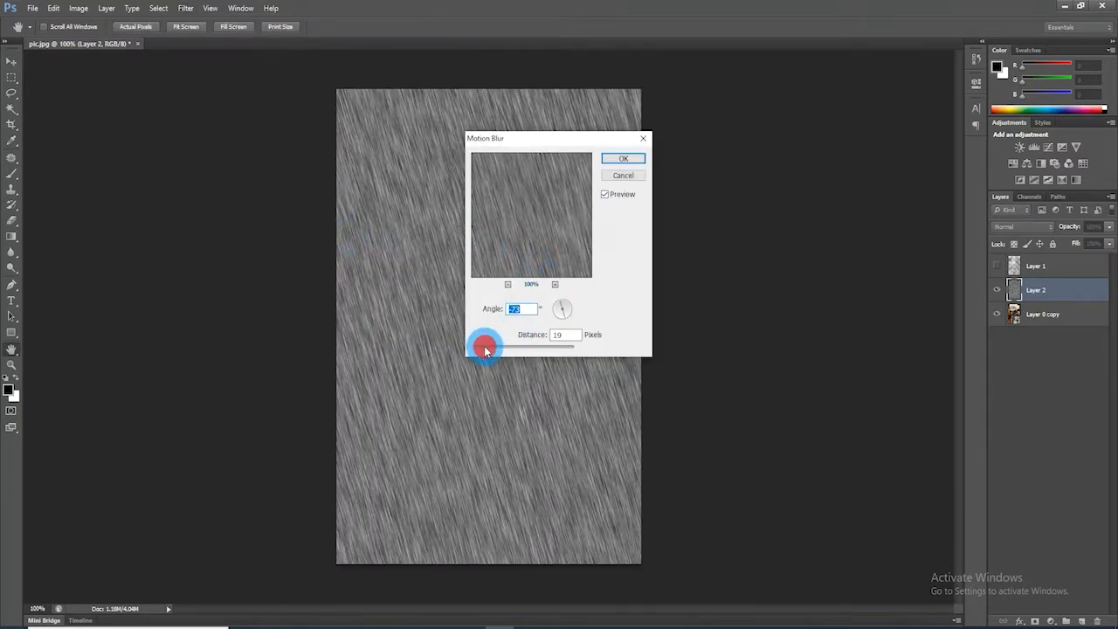
left_click_drag(480, 352, 477, 353)
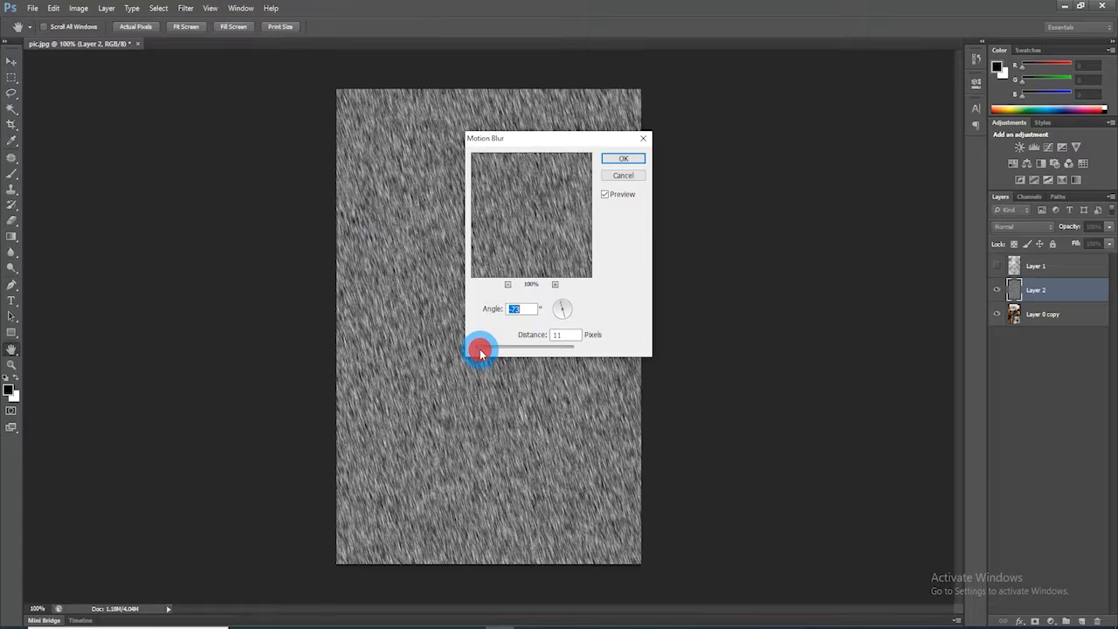
left_click(621, 159)
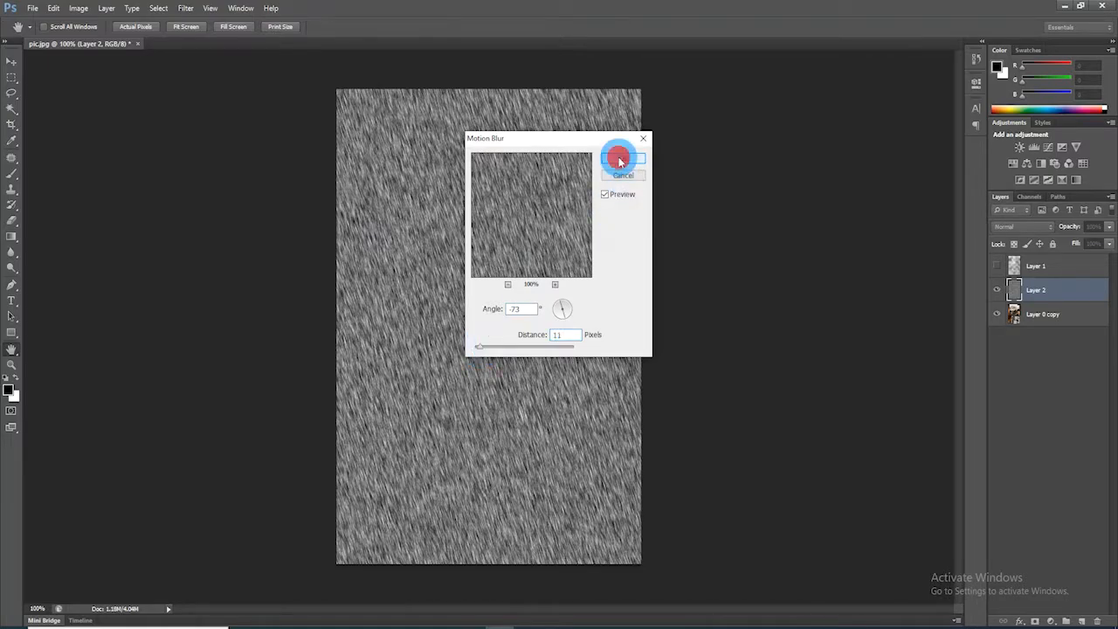
- Set Layer 2's blend mode to Screen and apply Levels with black input about 124 and midtone about 0.80
left_click(1044, 229)
left_click(1005, 338)
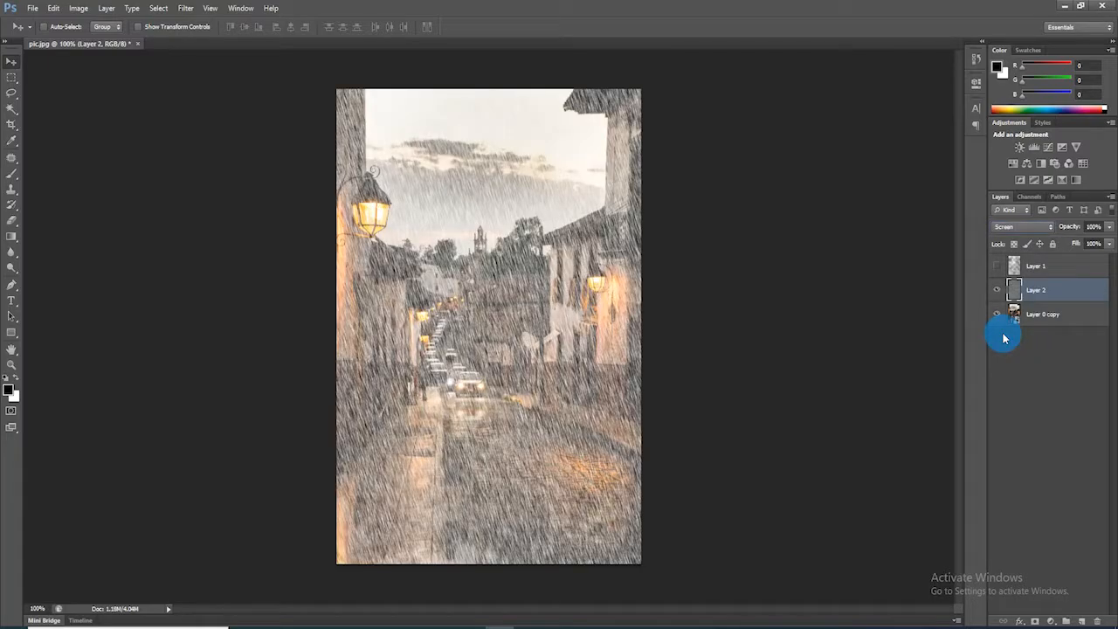
left_click(77, 9)
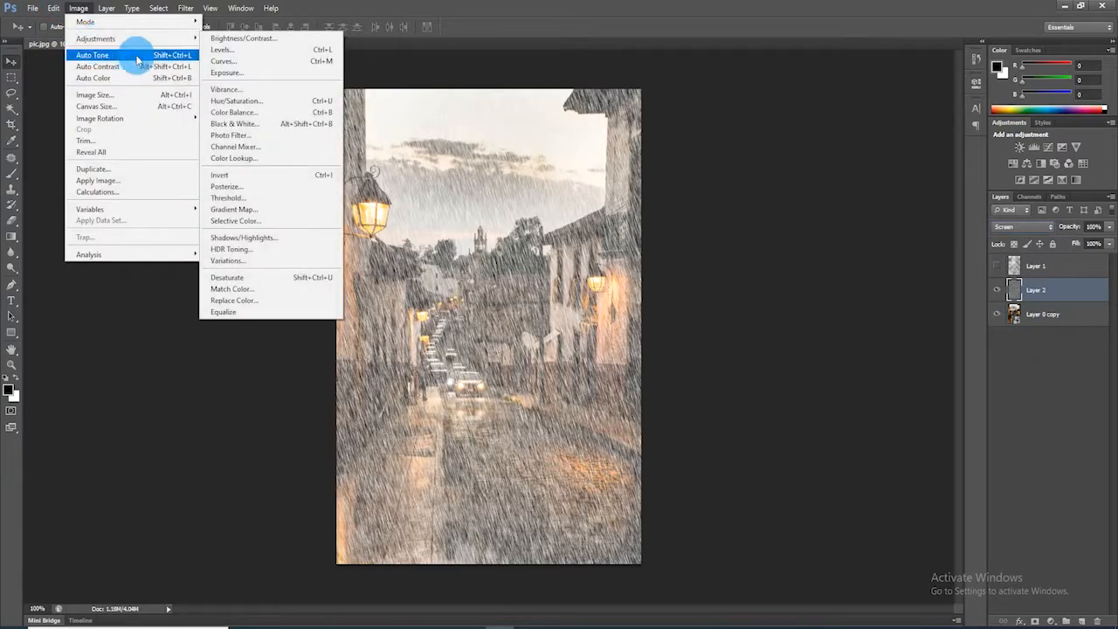
left_click(225, 50)
left_click_drag(730, 277, 787, 274)
left_click_drag(863, 274, 842, 278)
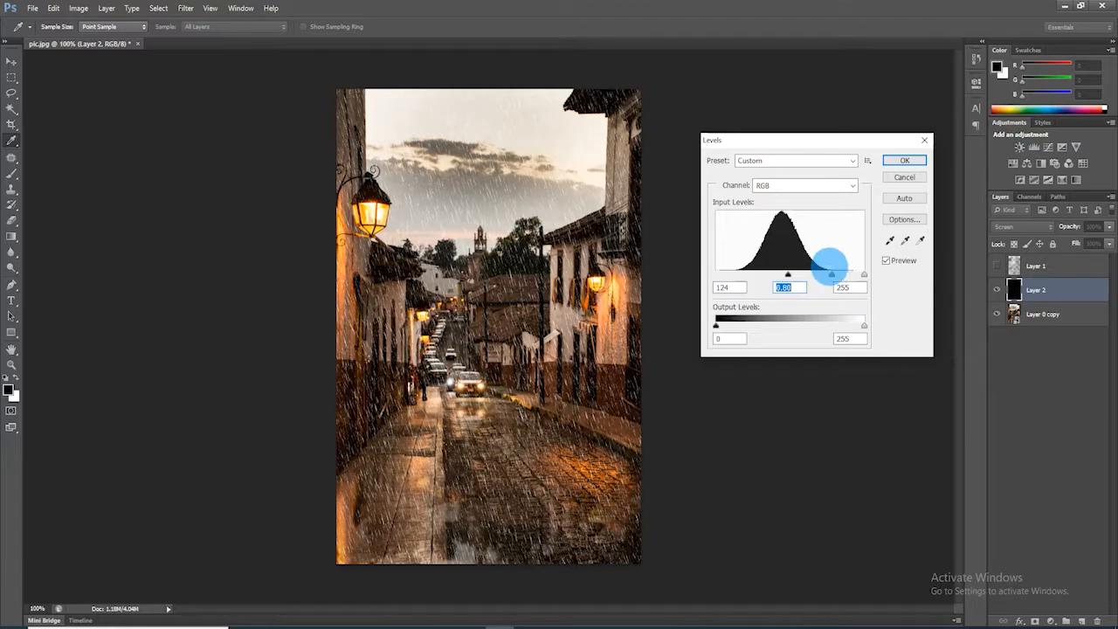
left_click(905, 160)
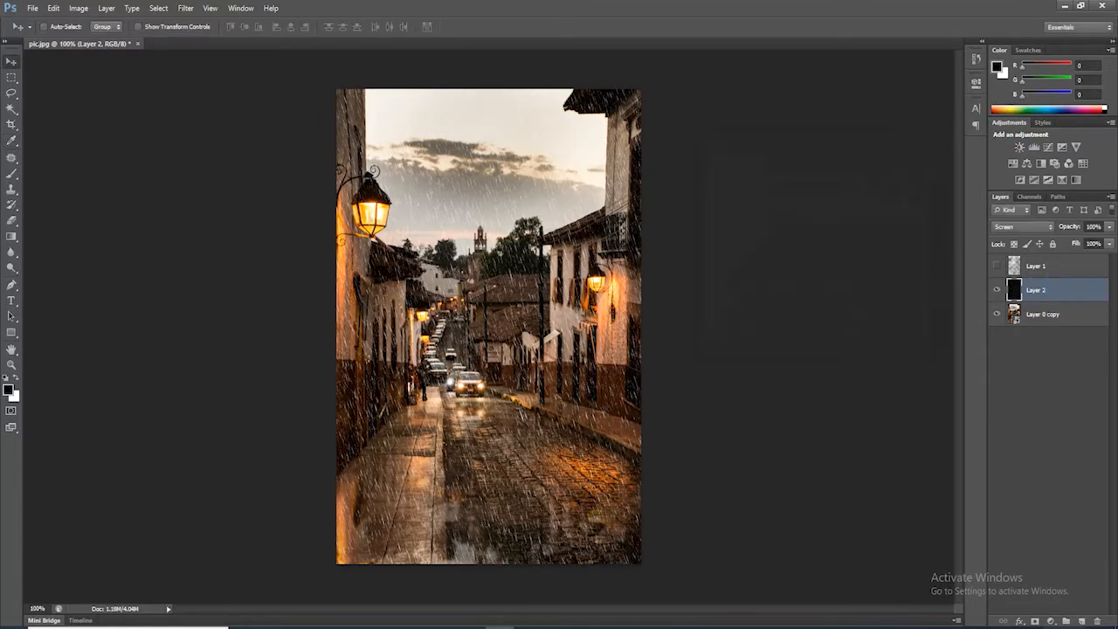
- Add a black-filled layer above Layer 2 and apply 400% Gaussian monochromatic noise to it
left_click(1083, 622)
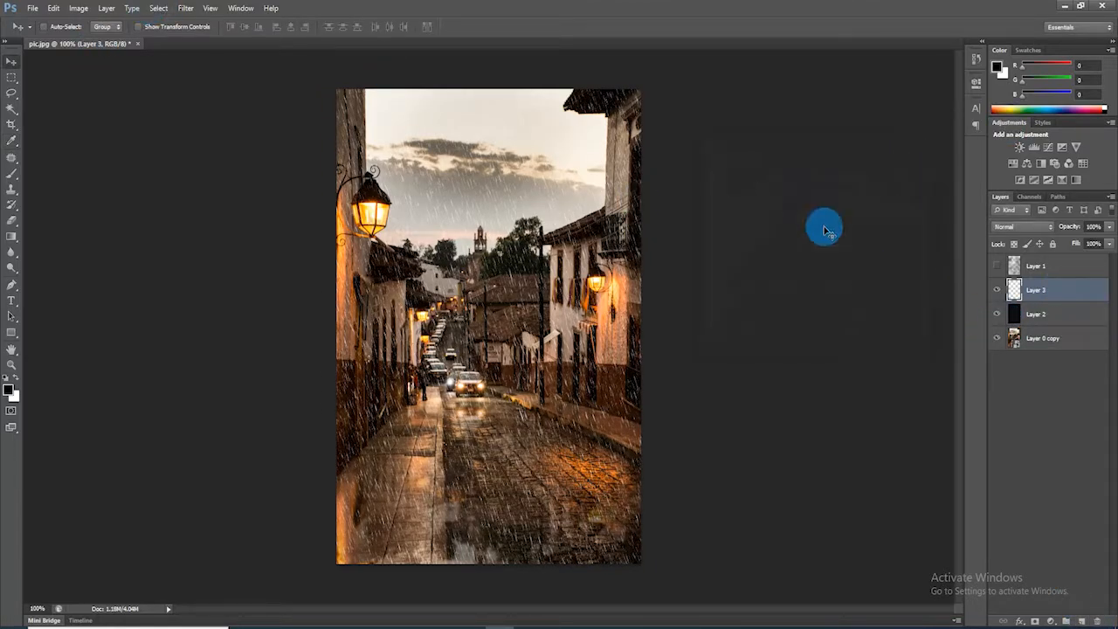
key("alt+BackSpace")
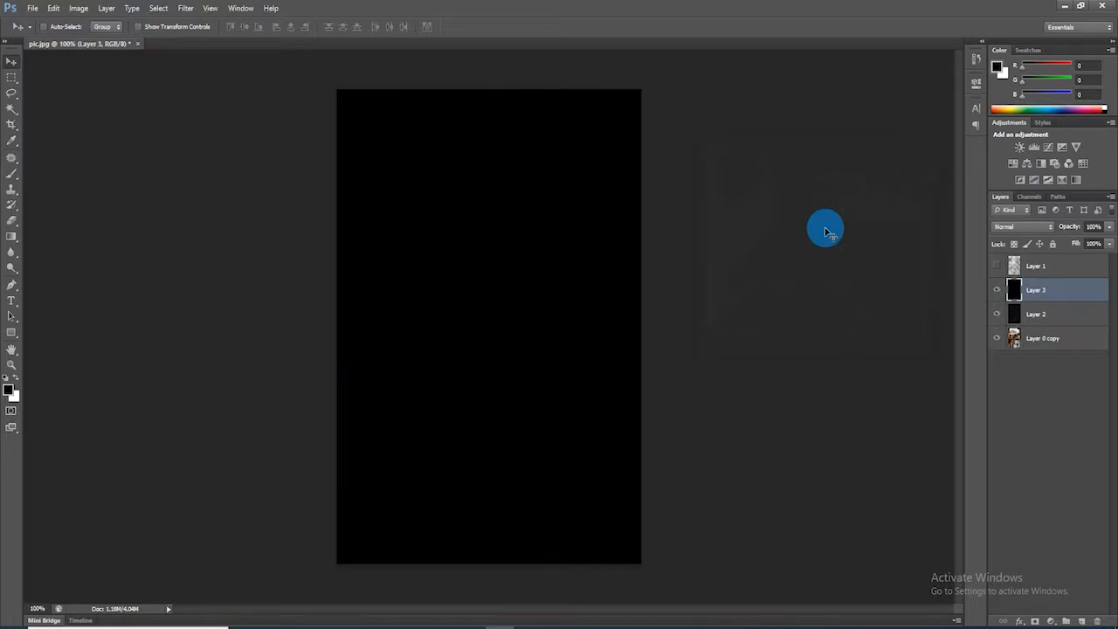
left_click(191, 9)
mouse_move(200, 150)
left_click(354, 148)
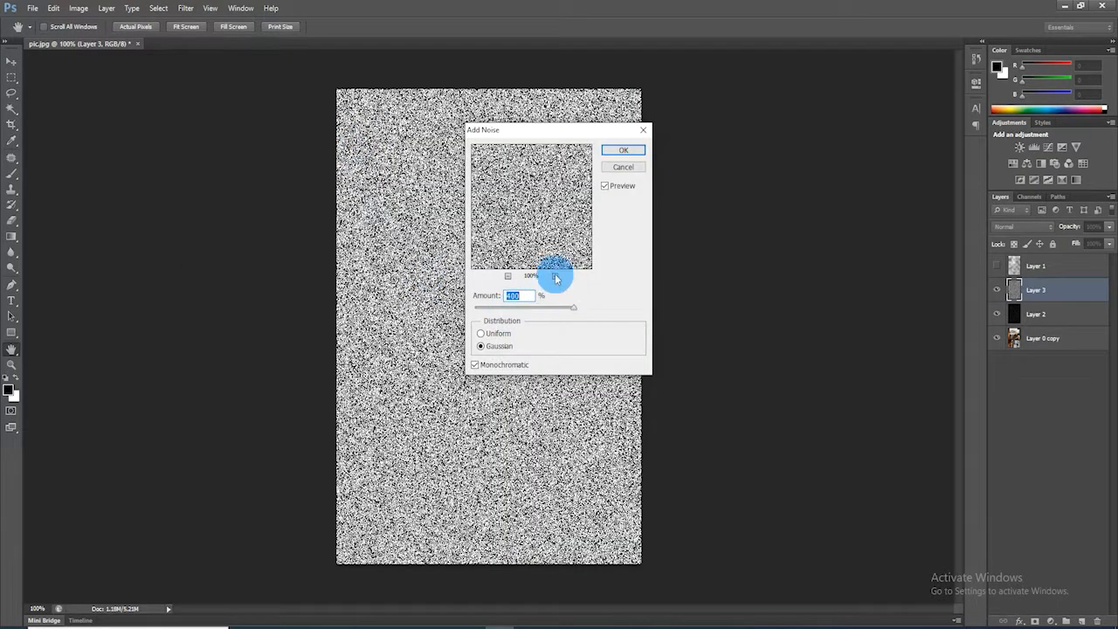
left_click(623, 150)
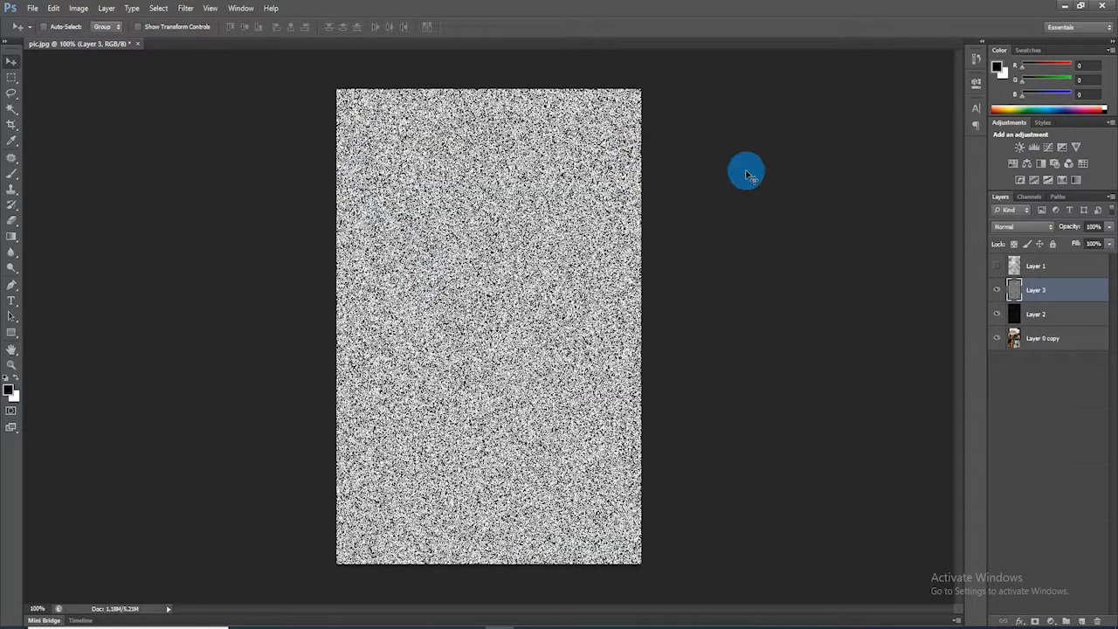
- Apply Motion Blur to Layer 3's noise at a -73° angle with a distance of 39 pixels
left_click(191, 9)
left_click(210, 130)
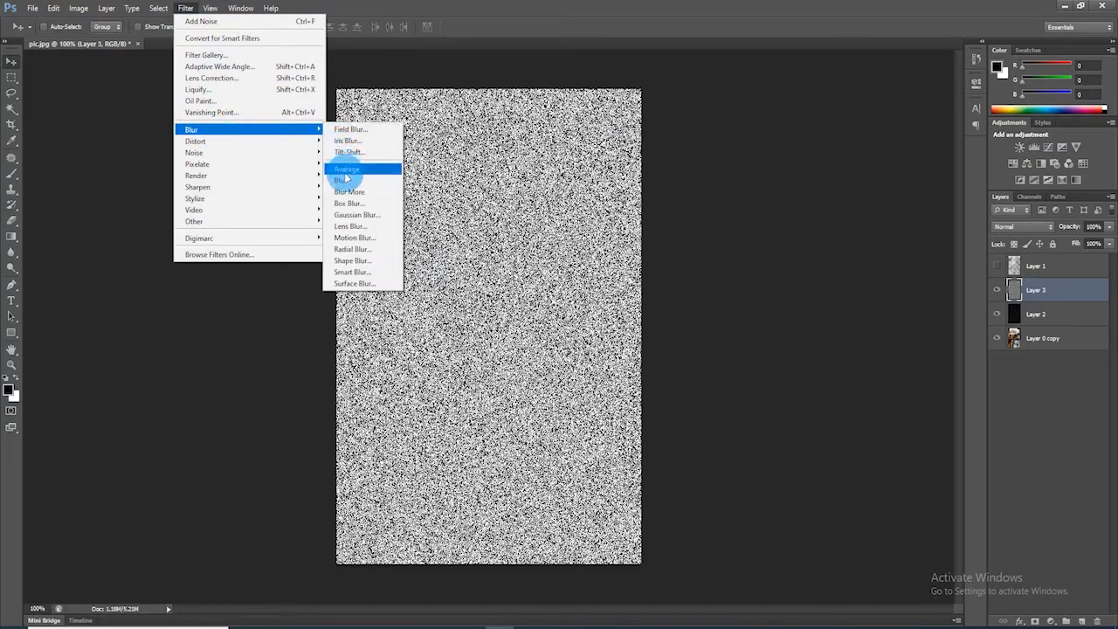
left_click(353, 238)
left_click(492, 275)
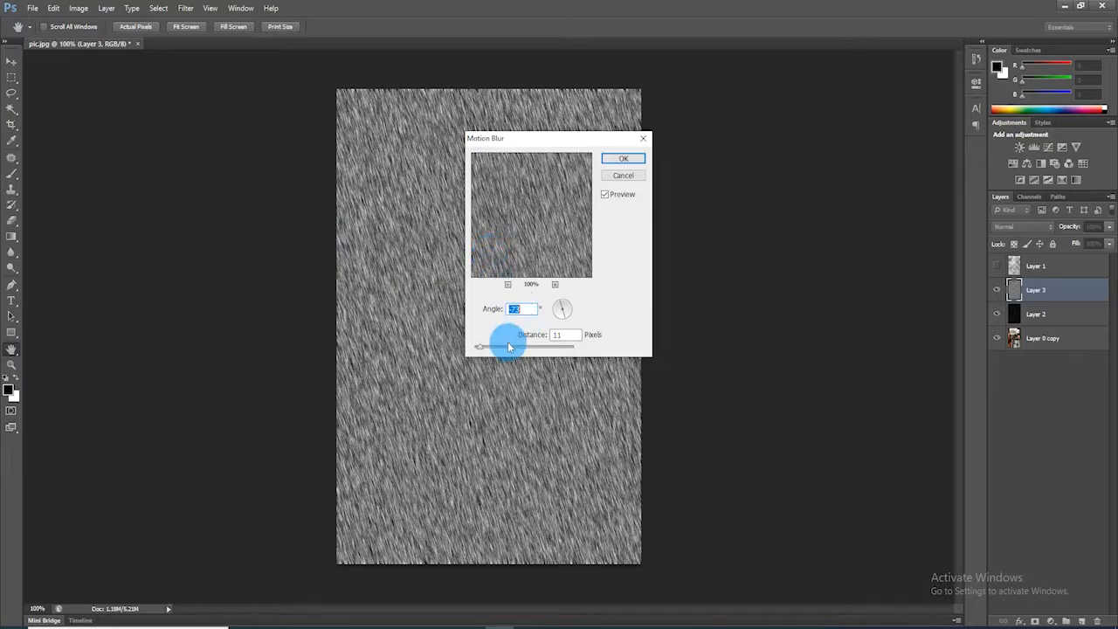
left_click_drag(488, 350, 495, 351)
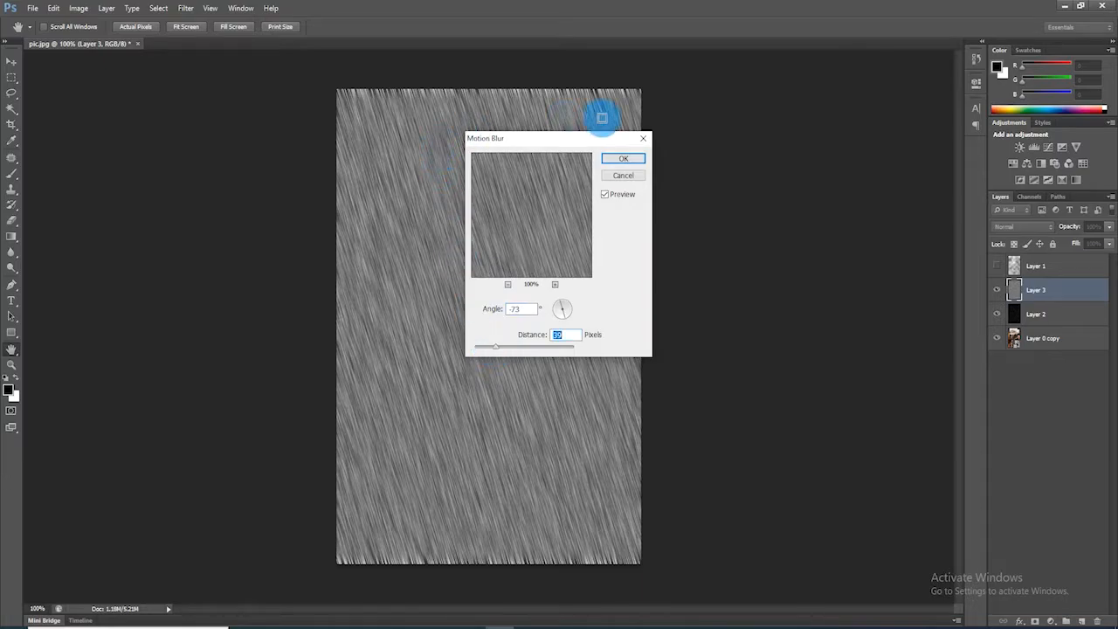
left_click(622, 161)
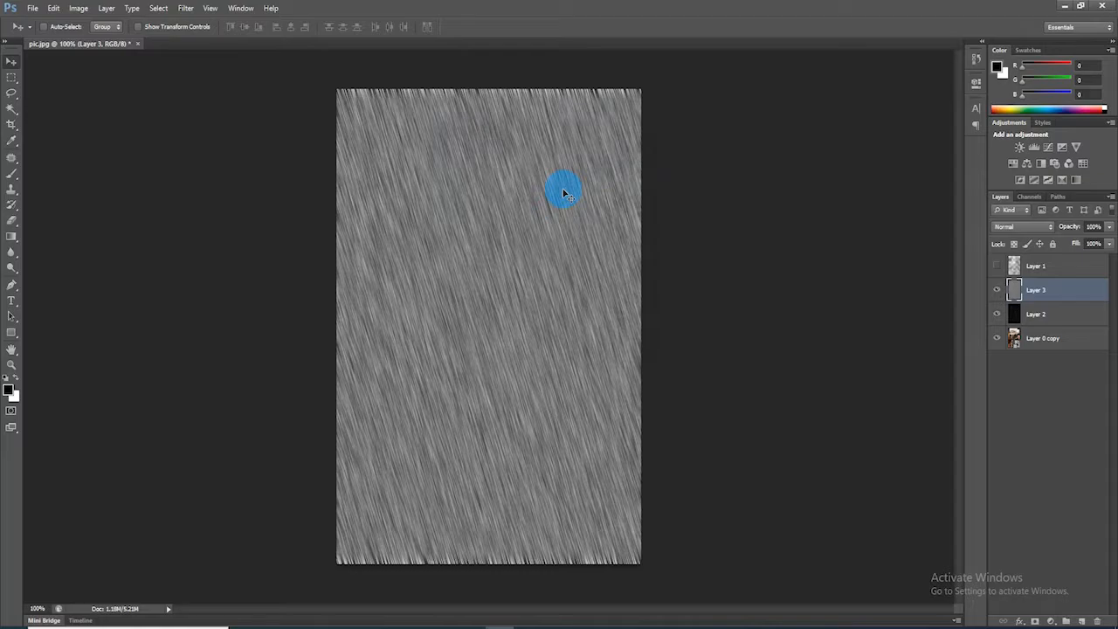
- Scale Layer 3 up to about 144.5% in width and height so its blurred edges fall outside the canvas
key("ctrl+t")
left_click_drag(643, 91, 721, 4)
left_click_drag(334, 565, 228, 618)
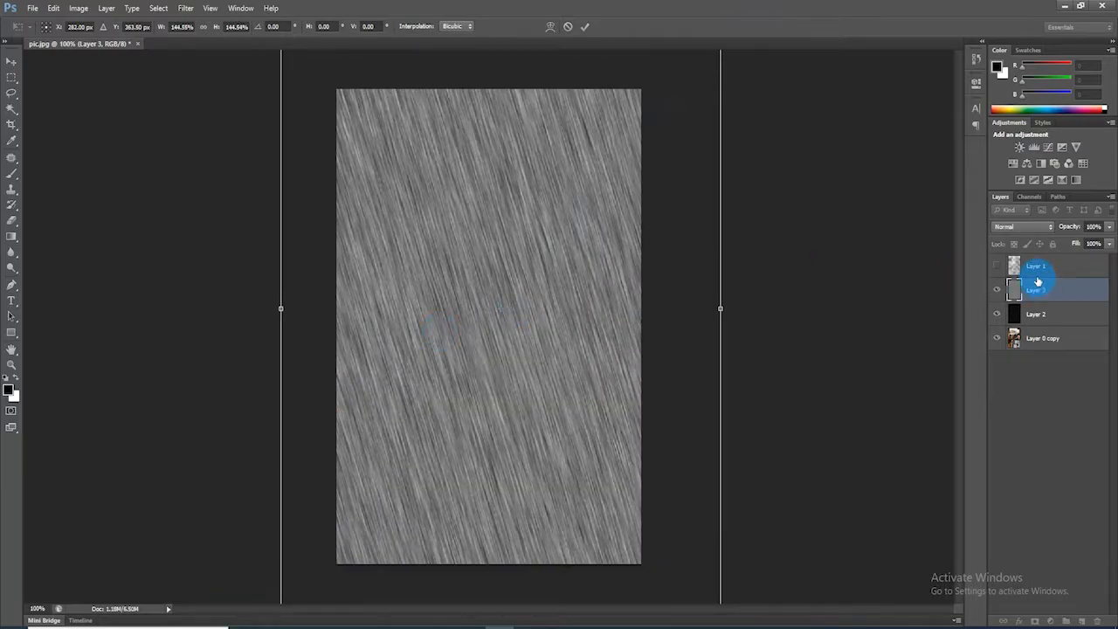
key("Return")
- Set Layer 3's blend mode to Screen and apply Levels with input values of about 120, 0.83 and 216
left_click(1048, 226)
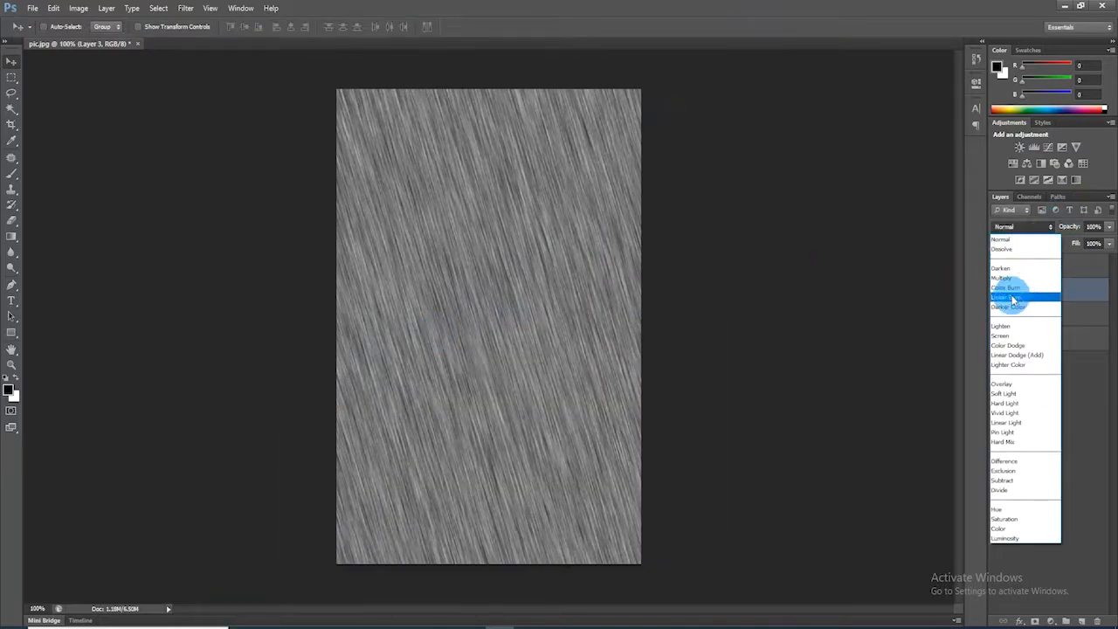
left_click(1001, 335)
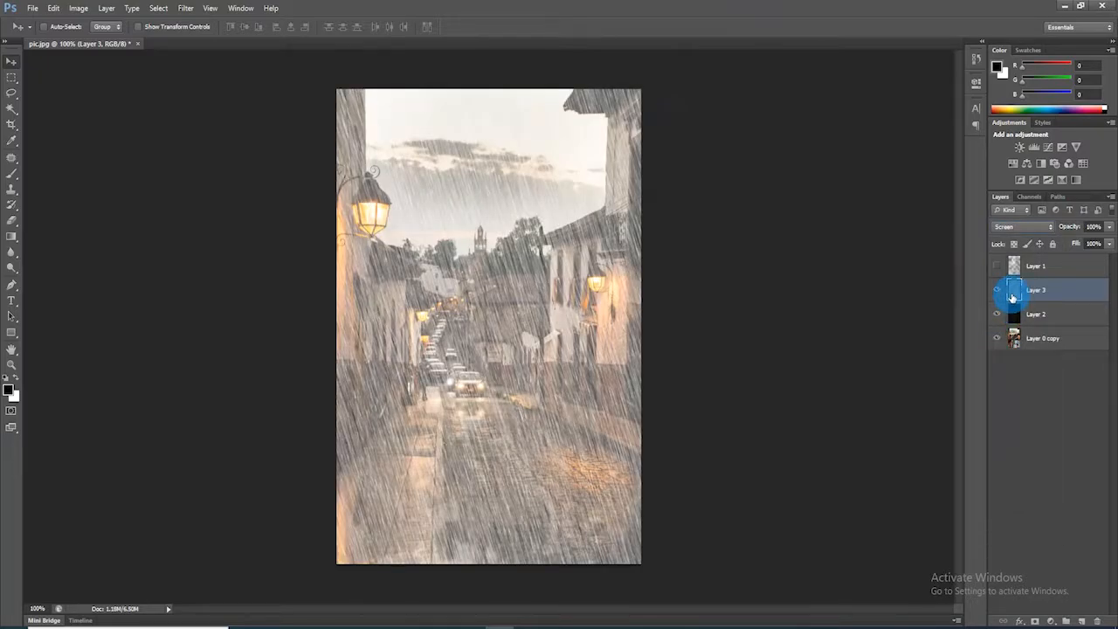
left_click(78, 8)
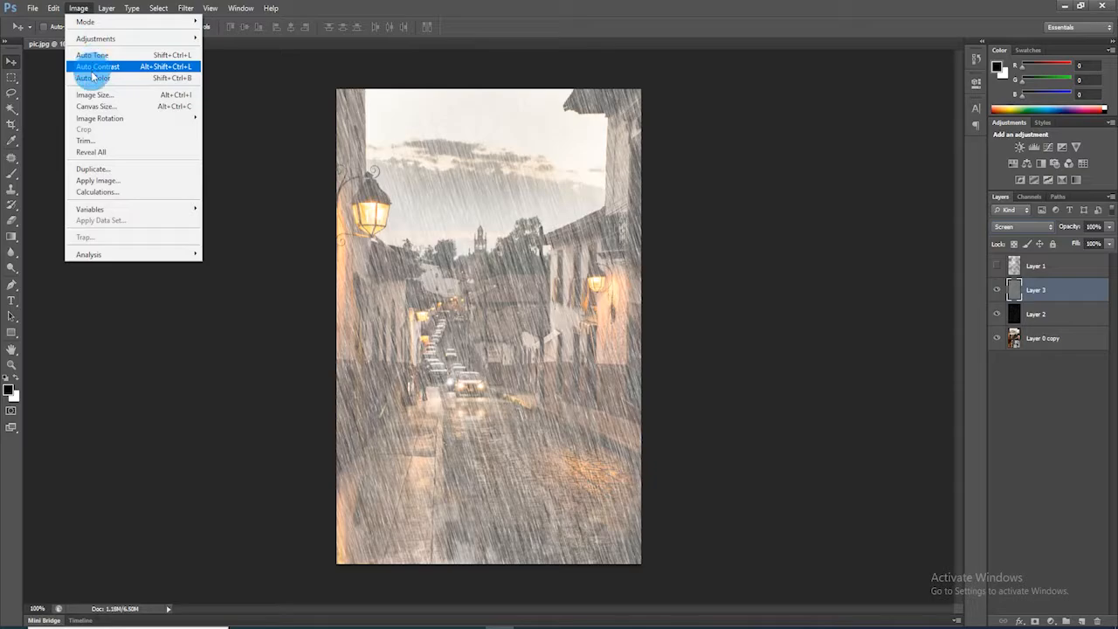
mouse_move(125, 38)
left_click(216, 52)
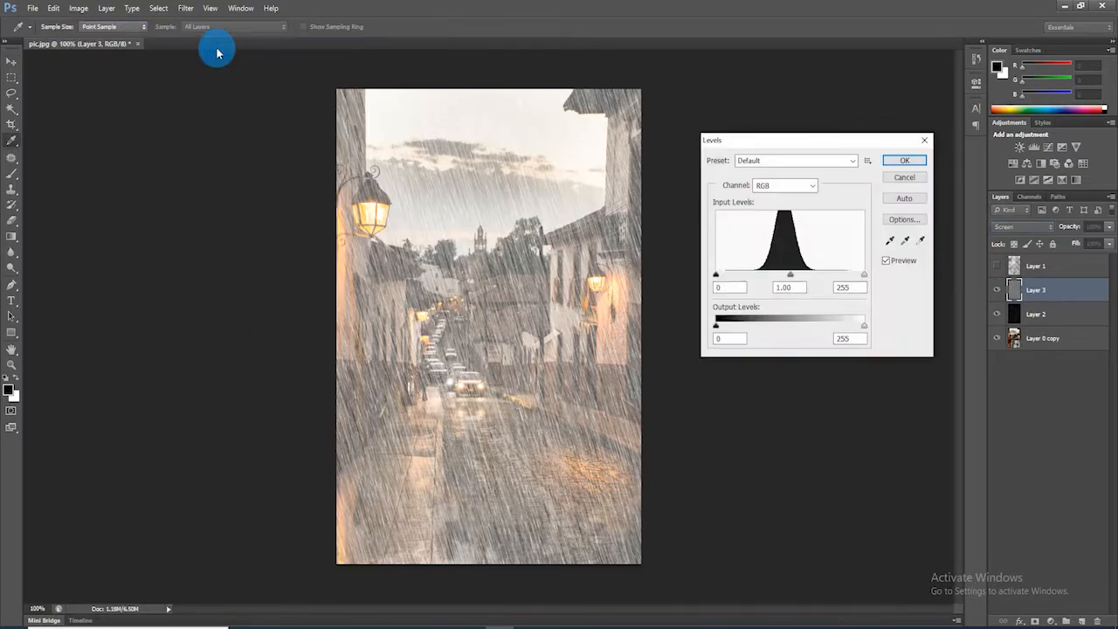
left_click_drag(716, 275, 817, 280)
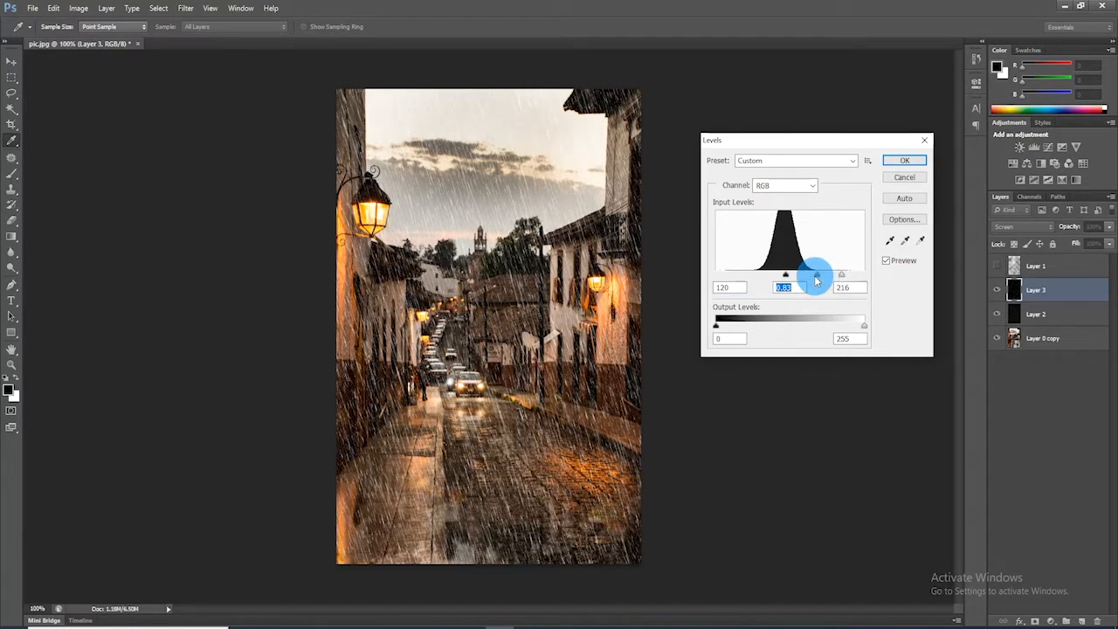
left_click_drag(785, 275, 785, 275)
left_click(900, 161)
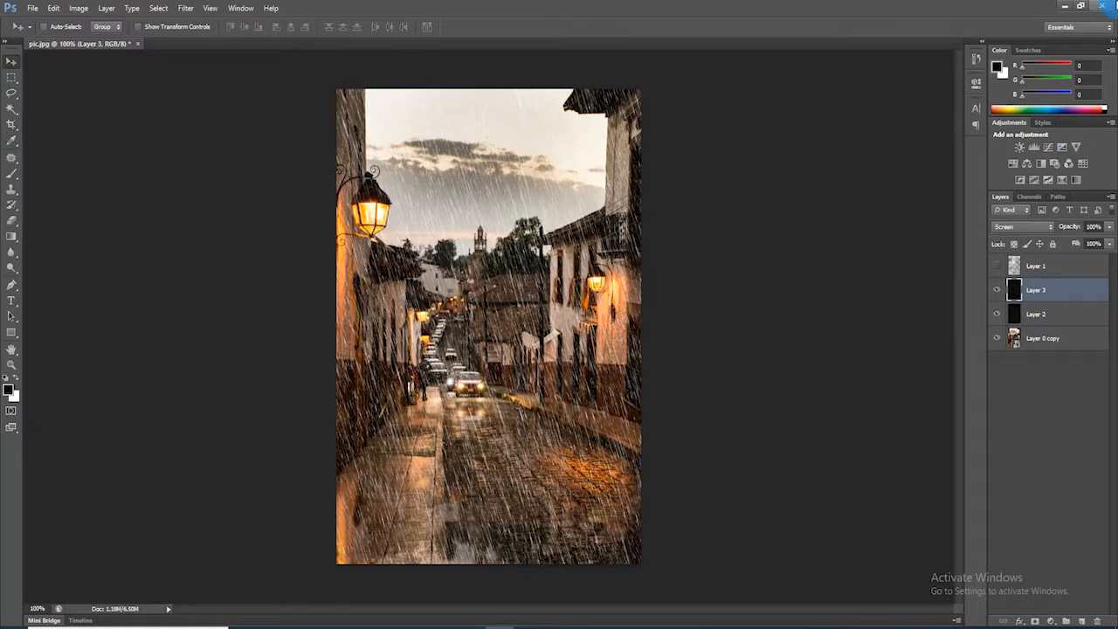
- Add a layer mask to Layer 3 and paint black patches on it at about 78% brush opacity to thin the larger rain streaks unevenly
left_click(1037, 621)
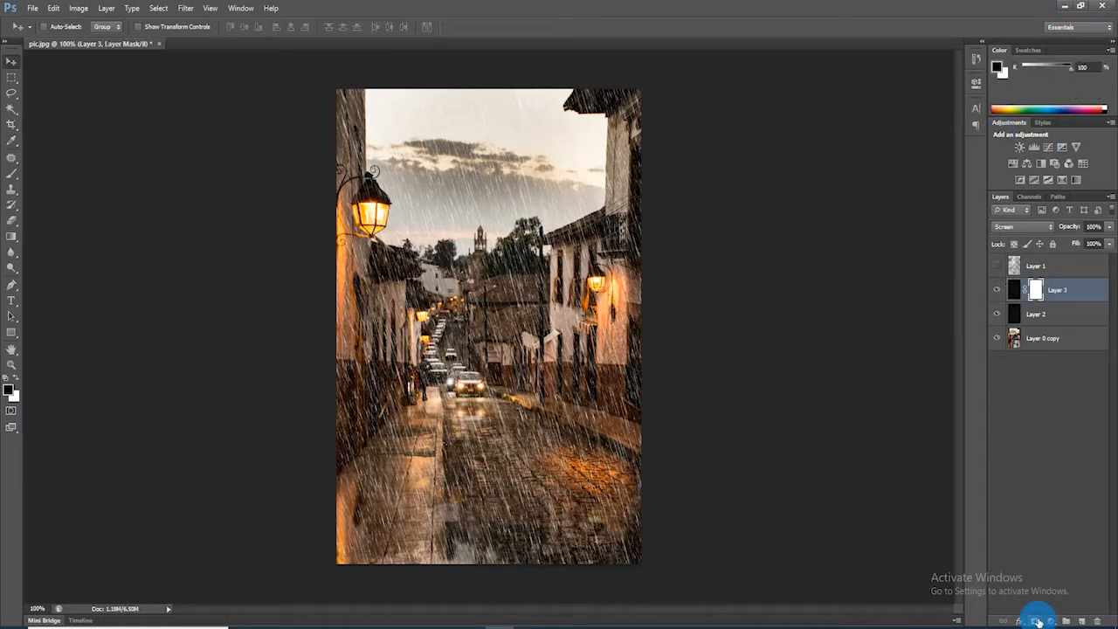
left_click(11, 176)
left_click(377, 210)
left_click(367, 123)
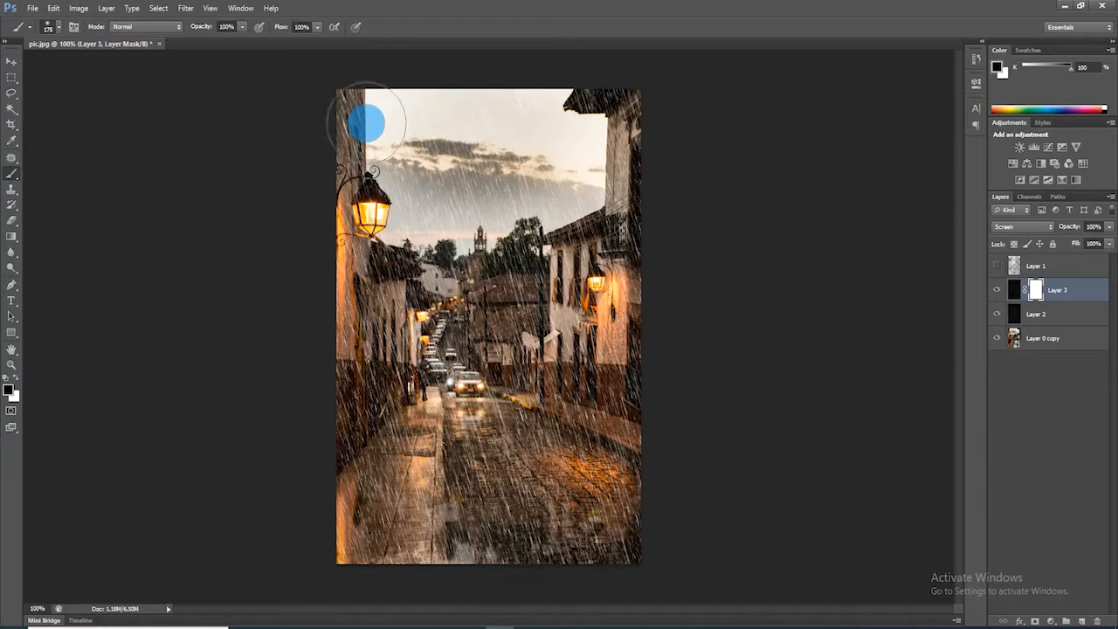
left_click(229, 41)
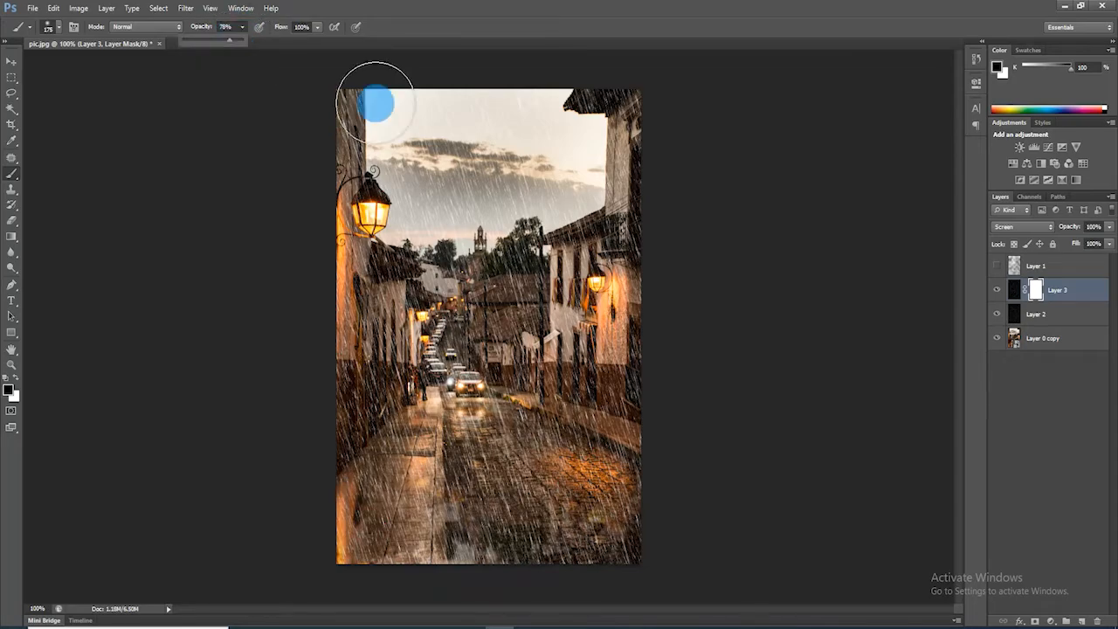
left_click(379, 107)
left_click(361, 130)
left_click(365, 185)
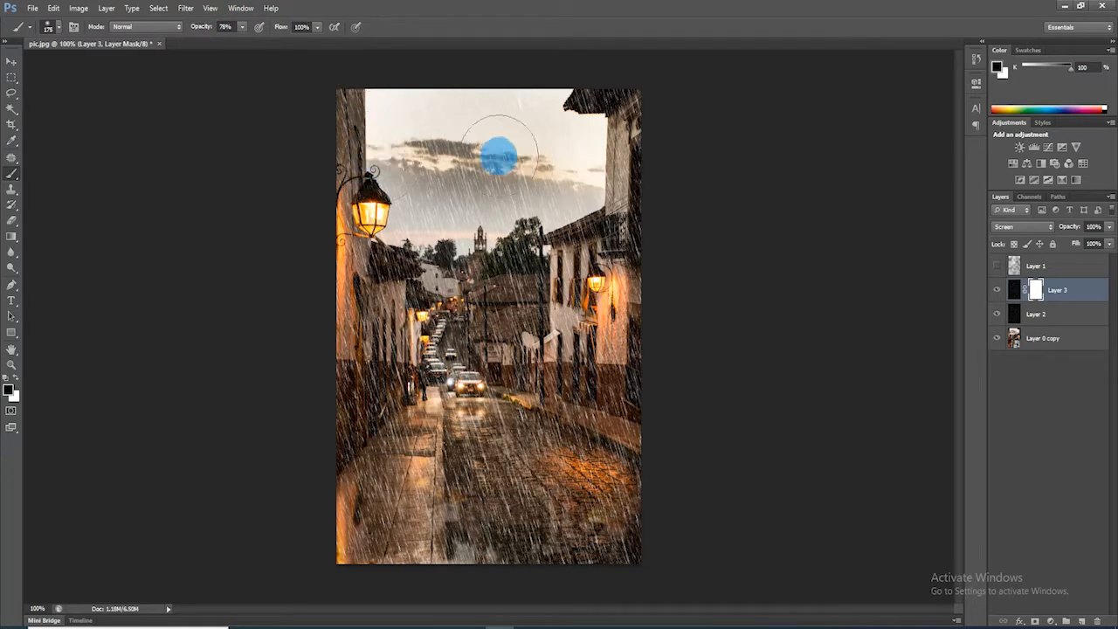
left_click(399, 359)
left_click(404, 489)
left_click(512, 499)
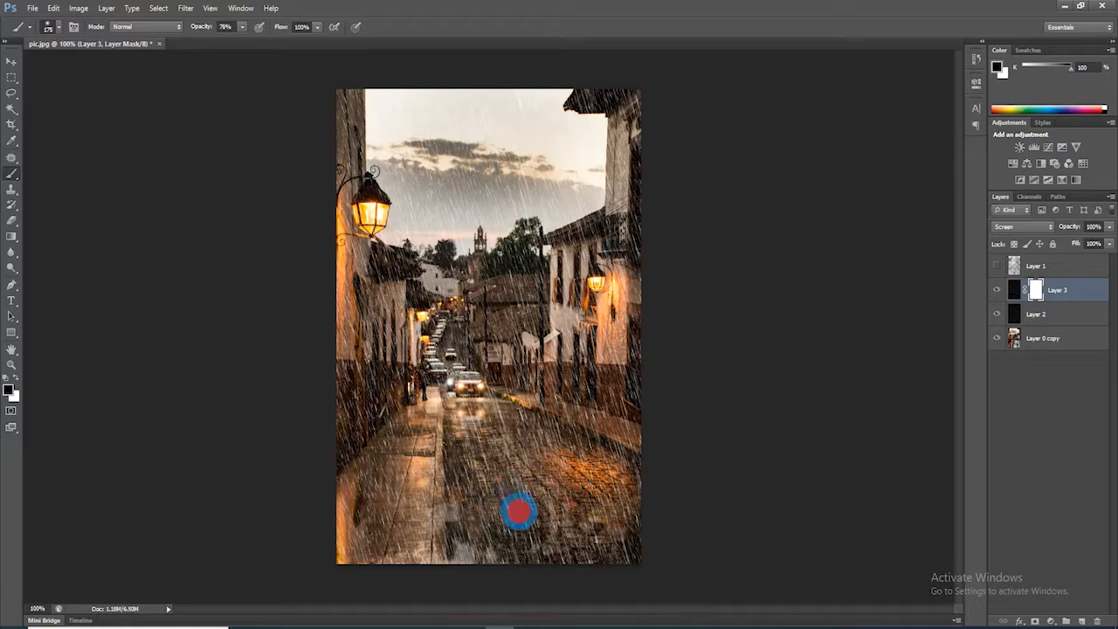
left_click(594, 445)
key("v")
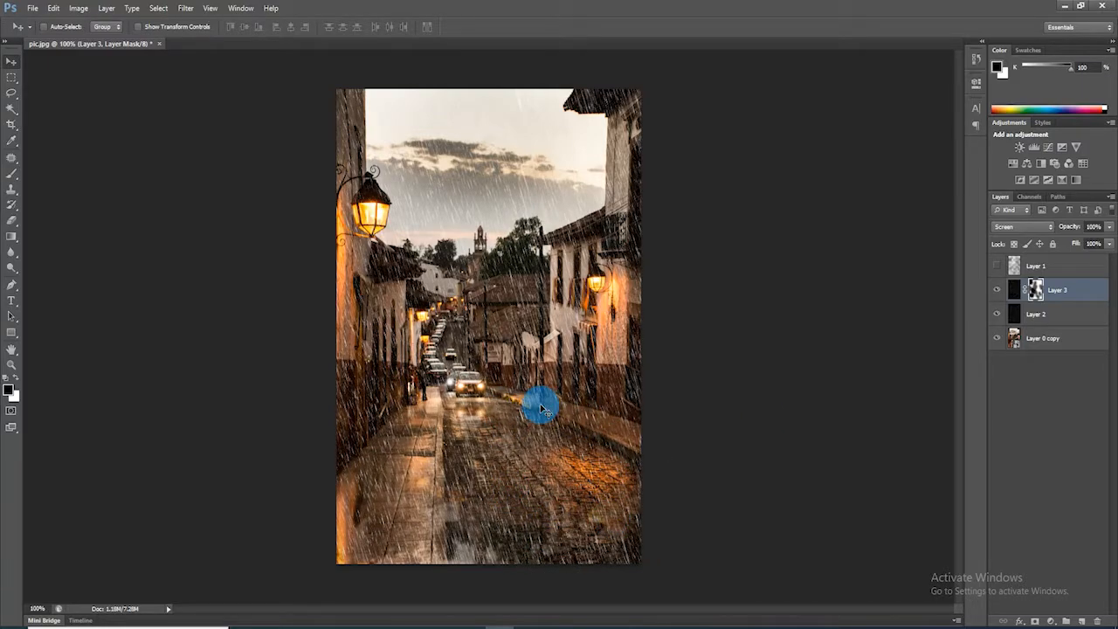
- Add a layer mask to Layer 2 and paint black patches on it at 53% brush opacity to thin the rain unevenly
left_click(1046, 316)
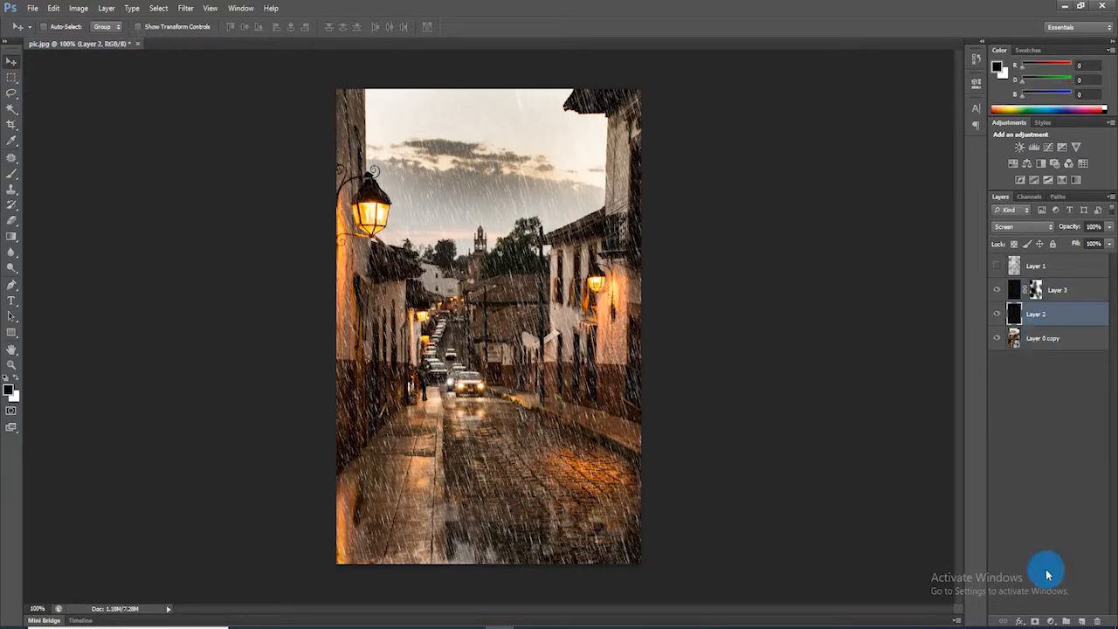
left_click(1036, 620)
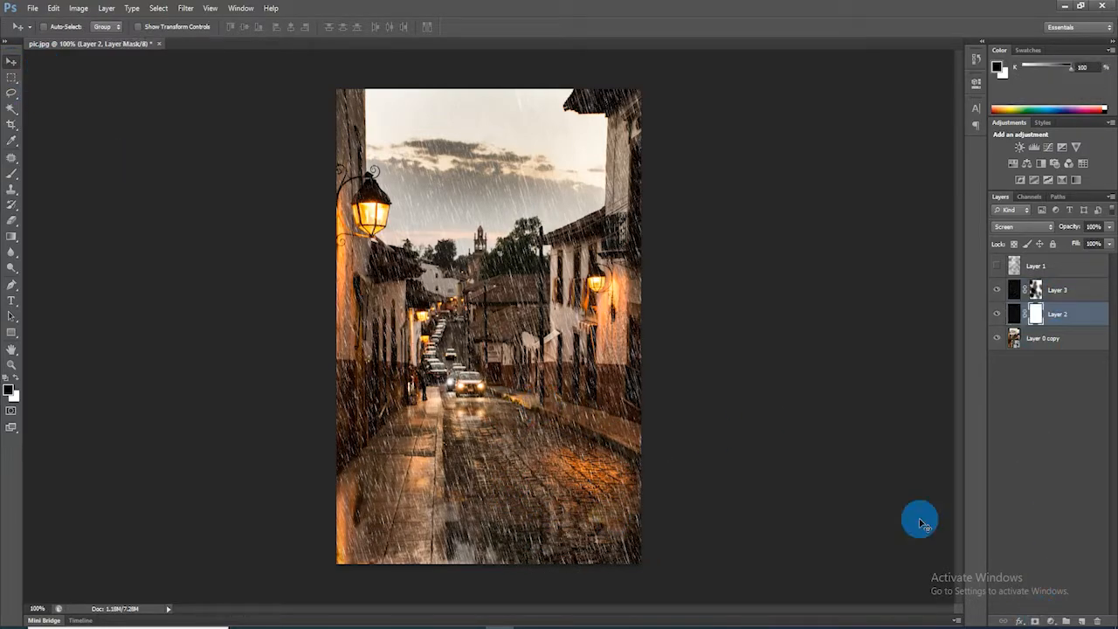
left_click(12, 173)
left_click_drag(242, 26, 229, 41)
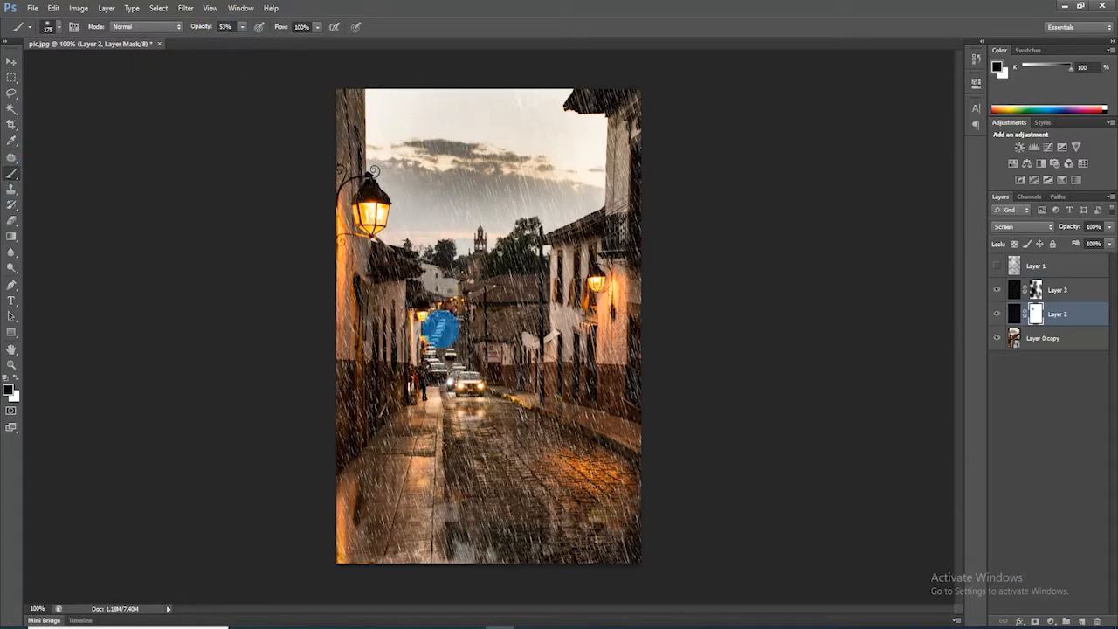
left_click(507, 336)
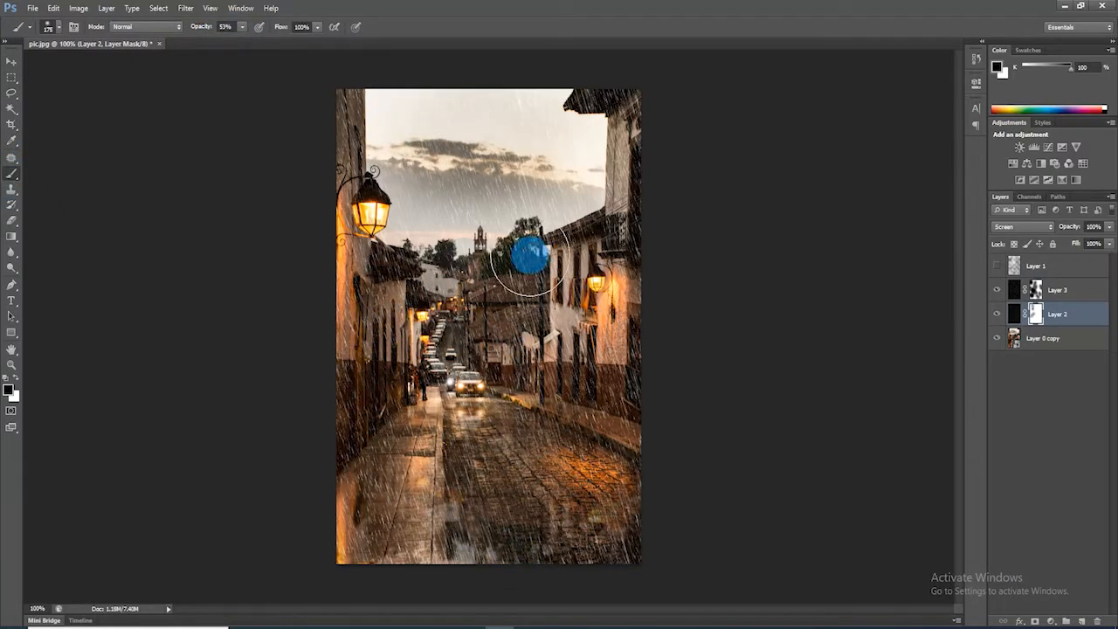
left_click(32, 8)
left_click(11, 61)
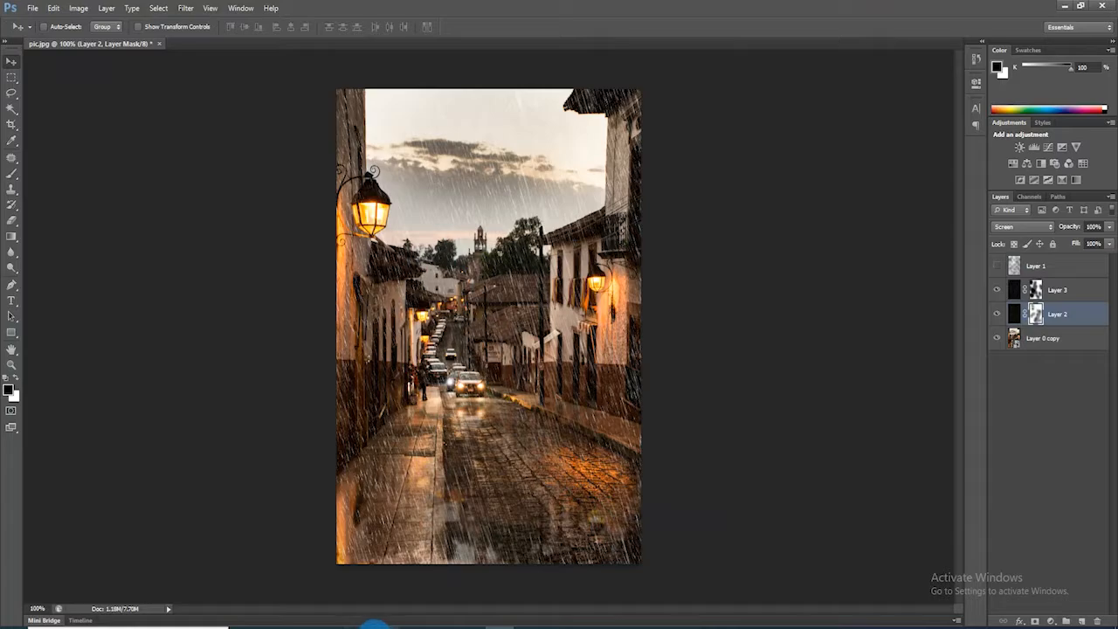
- Open the desktop image water-938463_1920 and bring it into pic.jpg as a new layer above Layer 2
mouse_move(385, 626)
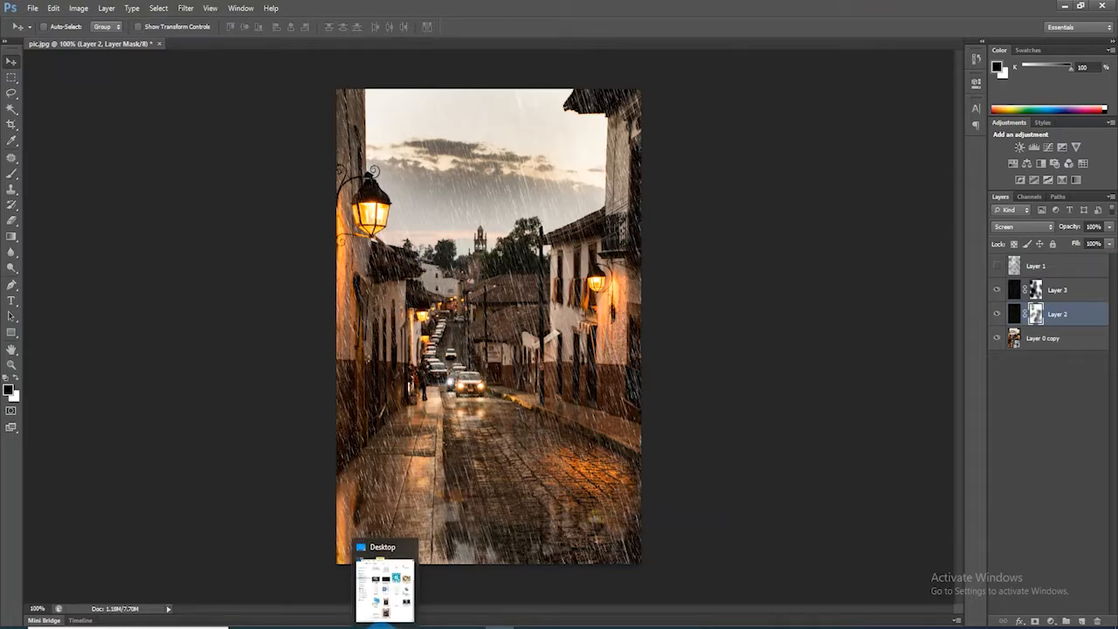
left_click(384, 626)
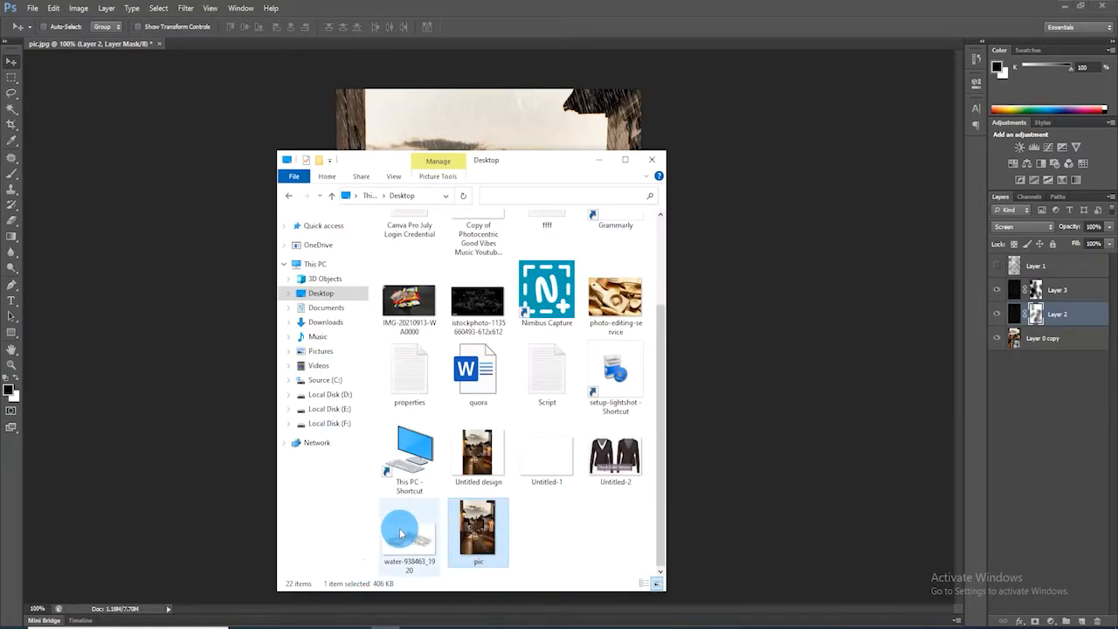
left_click_drag(406, 548, 463, 9)
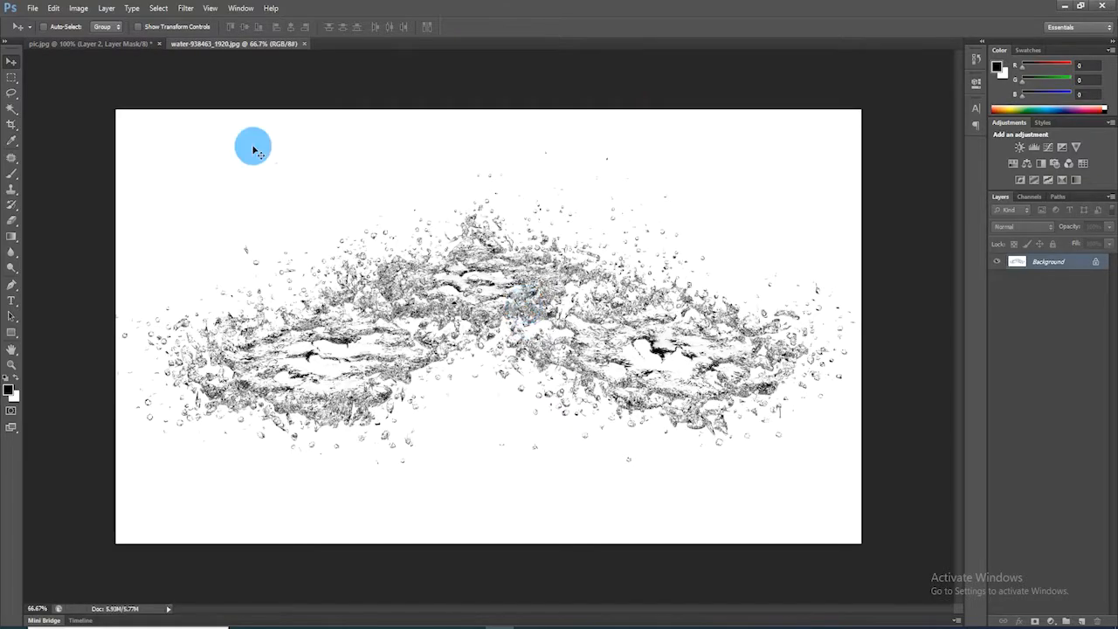
left_click_drag(317, 232, 462, 305)
- Scale the water splash layer down to roughly a tenth of its size and place it over the lower street
key("ctrl+t")
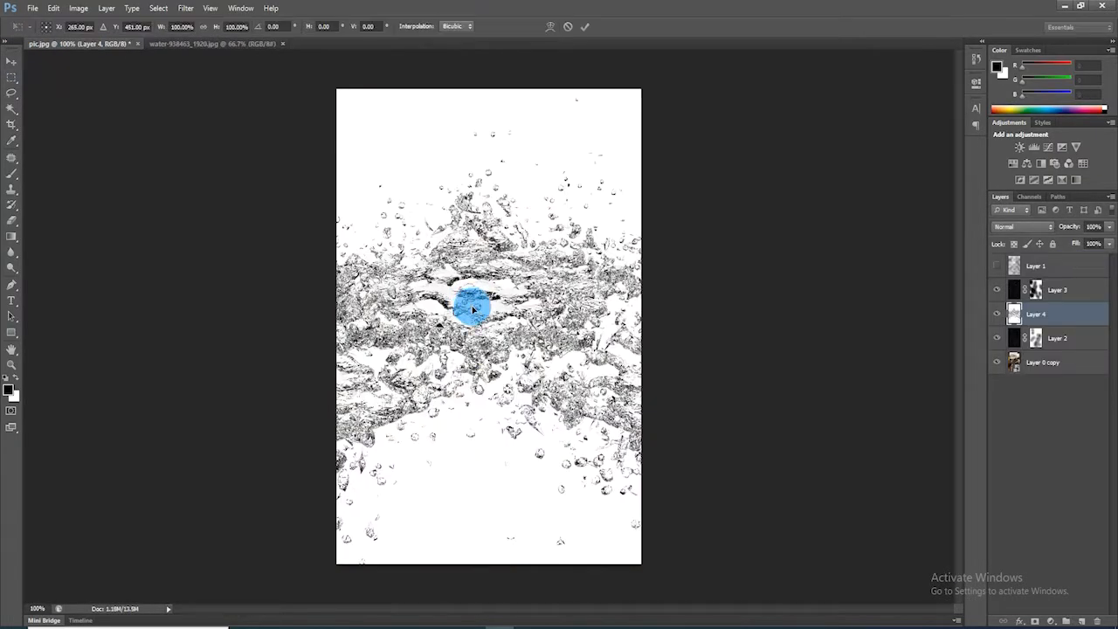
scroll(563, 320, "down", 5)
left_click_drag(684, 452, 485, 377)
scroll(552, 381, "up", 5)
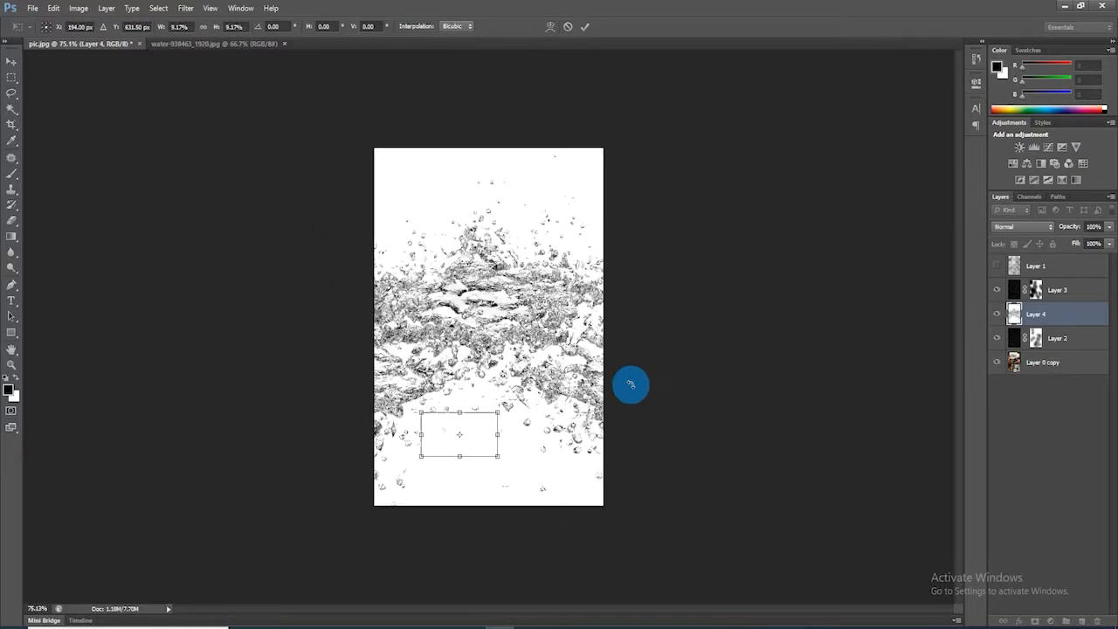
left_click_drag(489, 449, 532, 479)
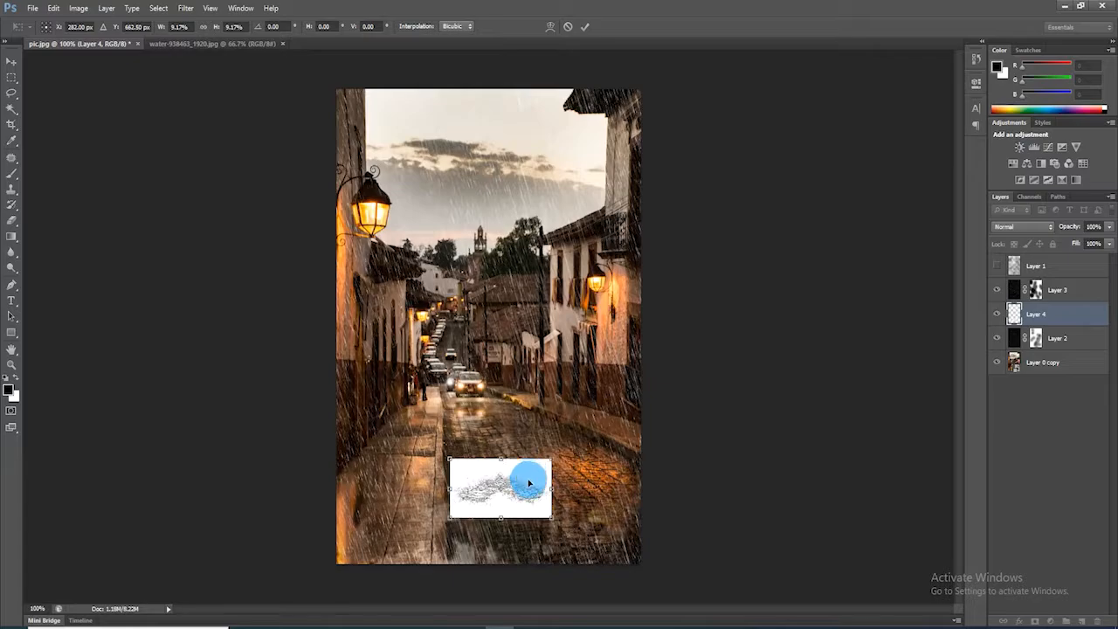
left_click_drag(550, 518, 570, 530)
double_click(512, 482)
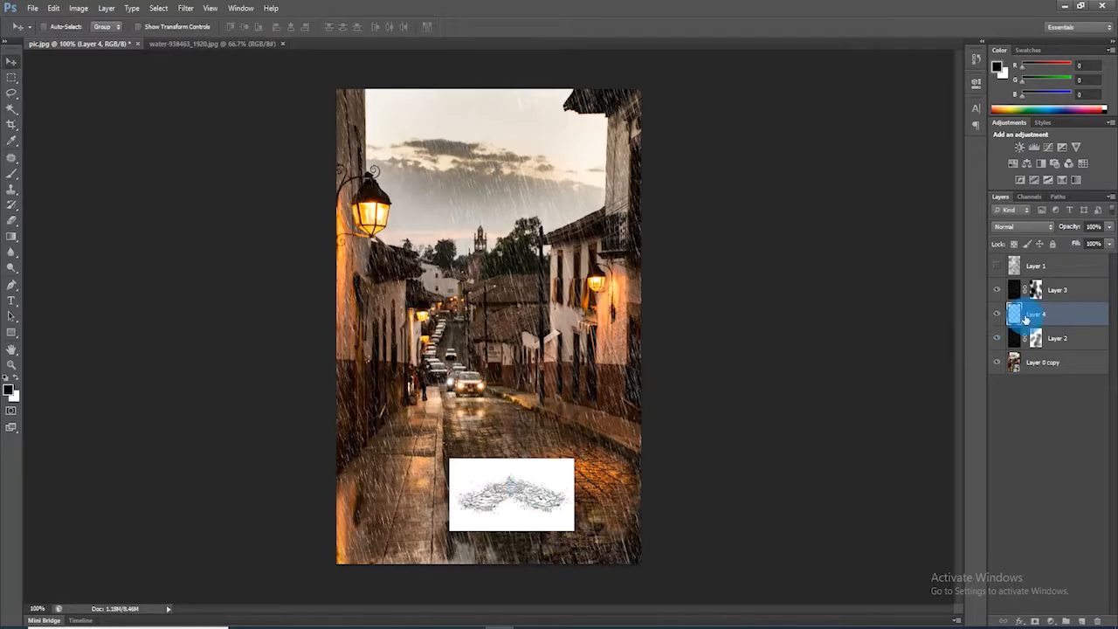
- Invert Layer 4's colours and set its blend mode to Color Dodge
left_click(79, 9)
mouse_move(95, 38)
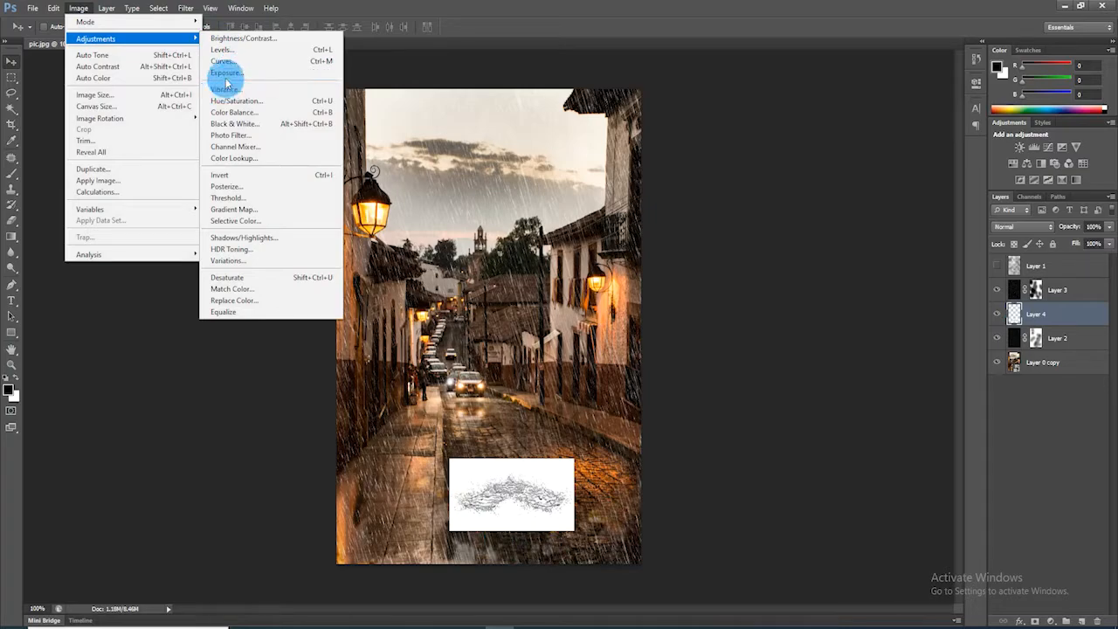
left_click(221, 175)
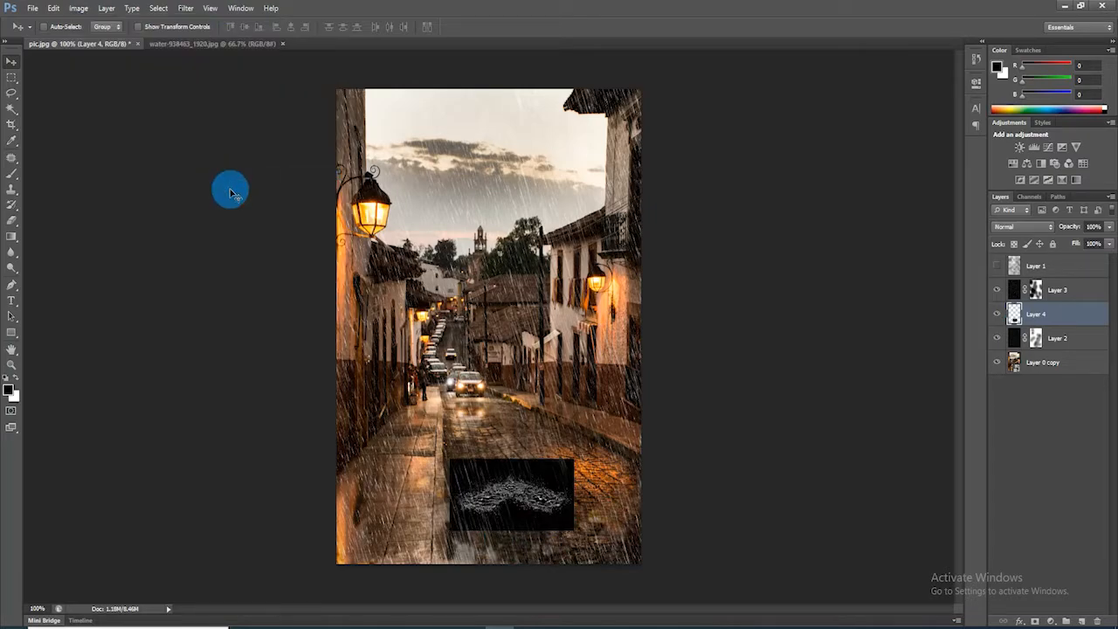
left_click(1051, 231)
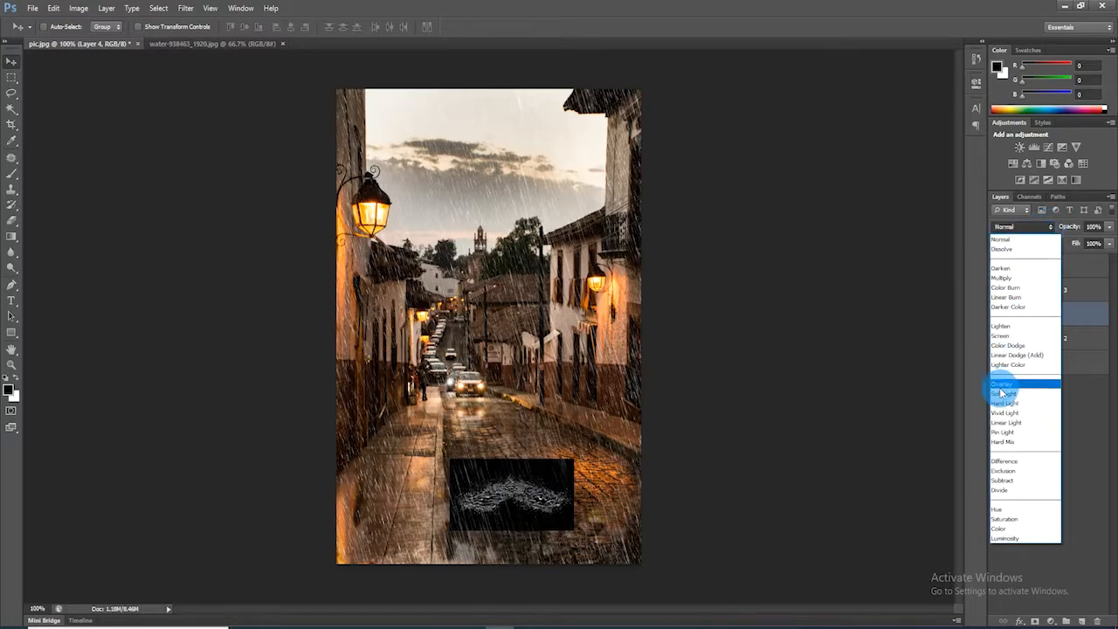
left_click(1002, 344)
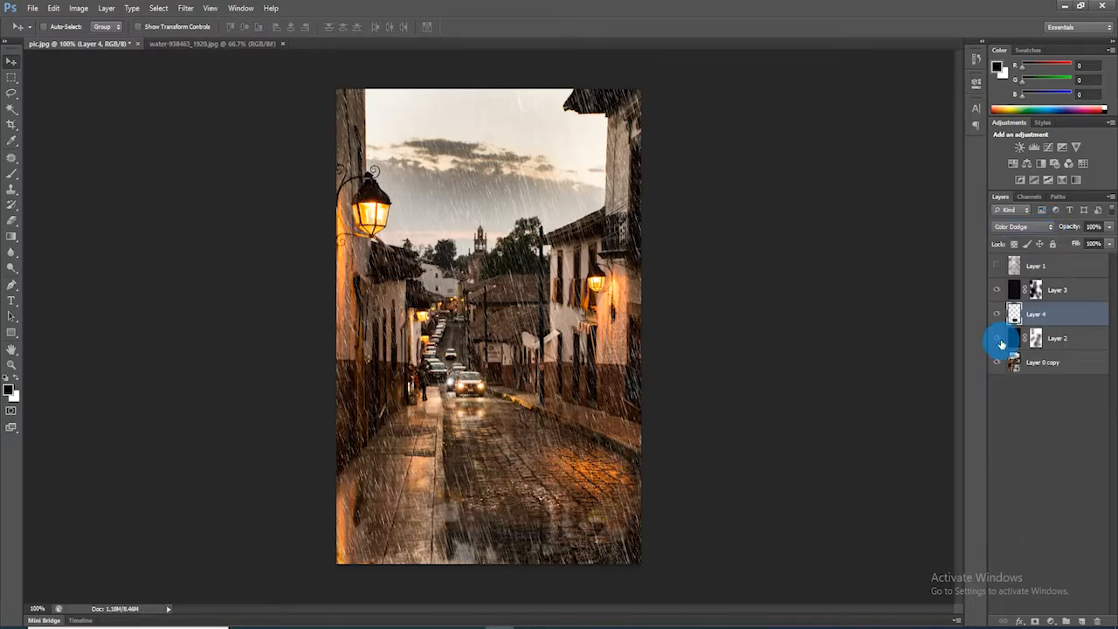
- Bring Layer 4 to the top of the layer stack and enlarge the splash to about 141% at the street's bottom edge
left_click_drag(1043, 324, 1034, 253)
left_click_drag(519, 519, 522, 549)
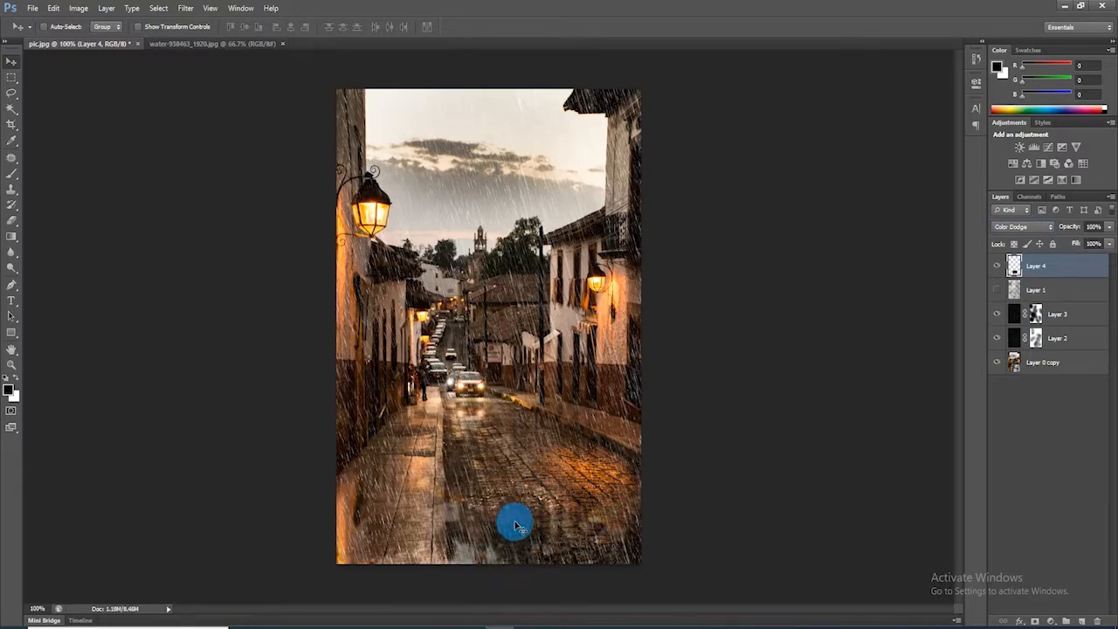
mouse_move(516, 506)
left_mouse_down()
mouse_move(482, 532)
mouse_move(498, 550)
mouse_move(504, 537)
left_mouse_up()
key("ctrl+t")
left_click_drag(507, 487, 512, 472)
left_click_drag(569, 525, 624, 529)
left_click_drag(547, 523, 535, 555)
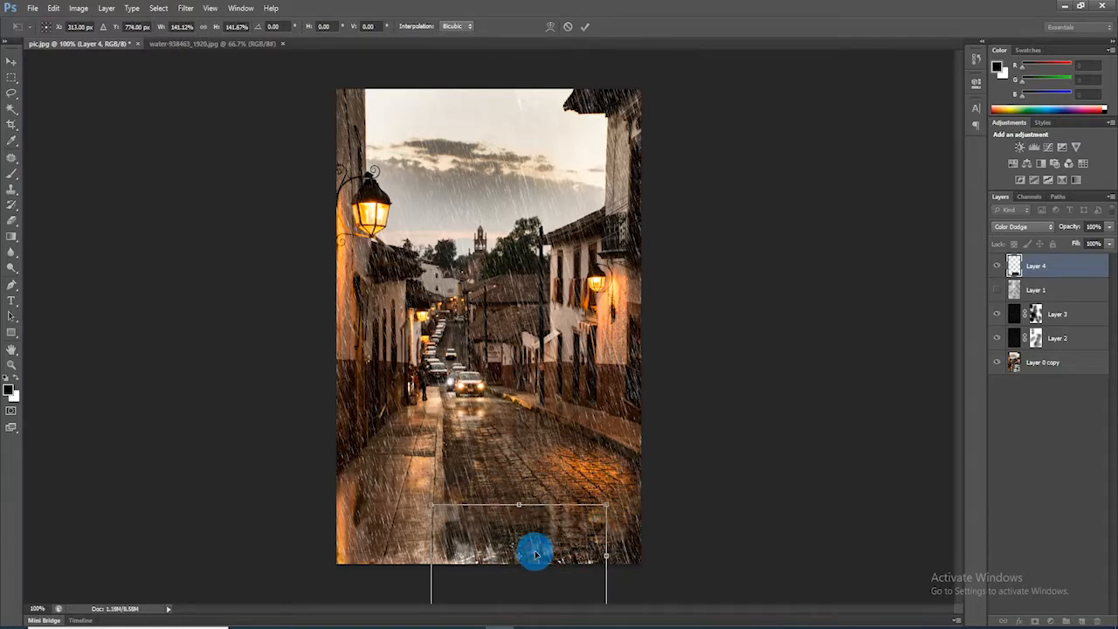
key("Return")
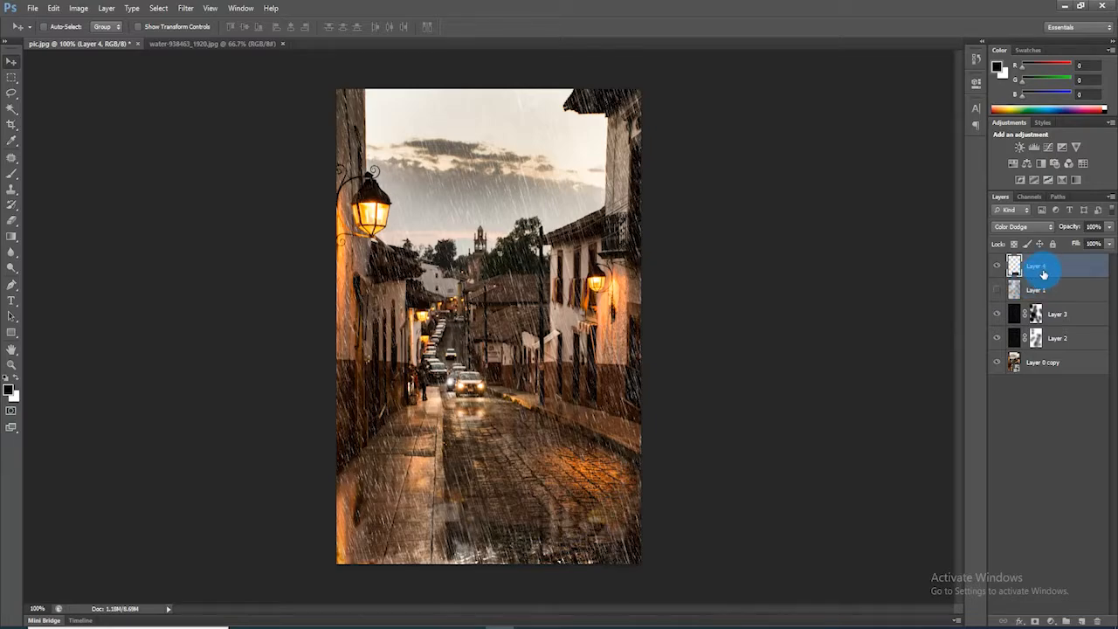
- Duplicate the splash layer twice, moving the first copy about 2.32 in to the right and placing the second slightly above the original
key("ctrl+j")
left_click(487, 542)
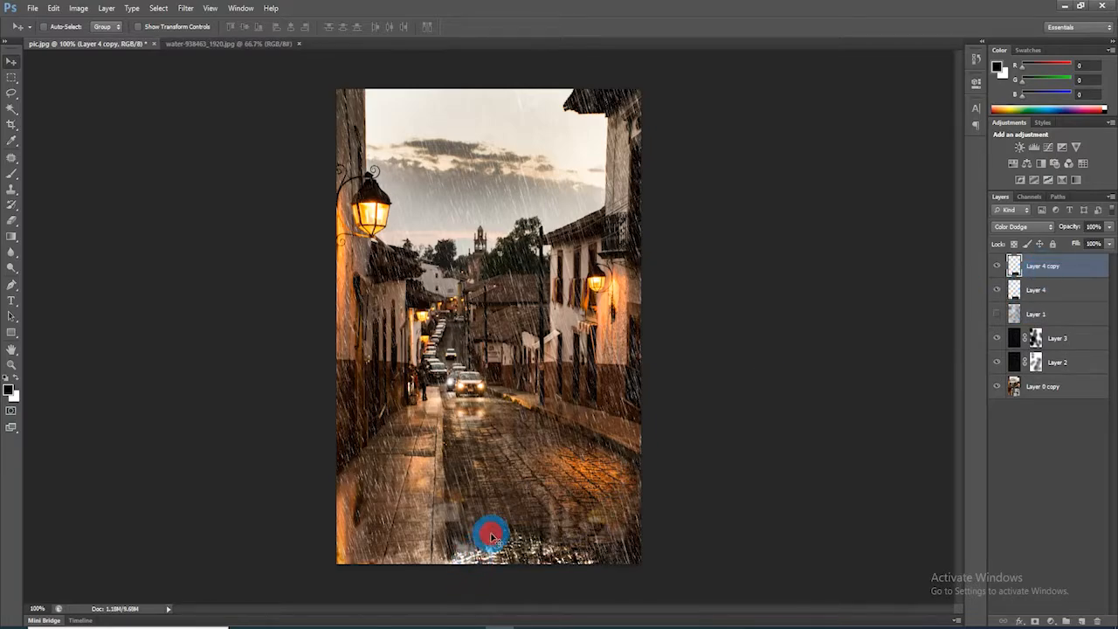
left_click_drag(505, 522, 606, 563)
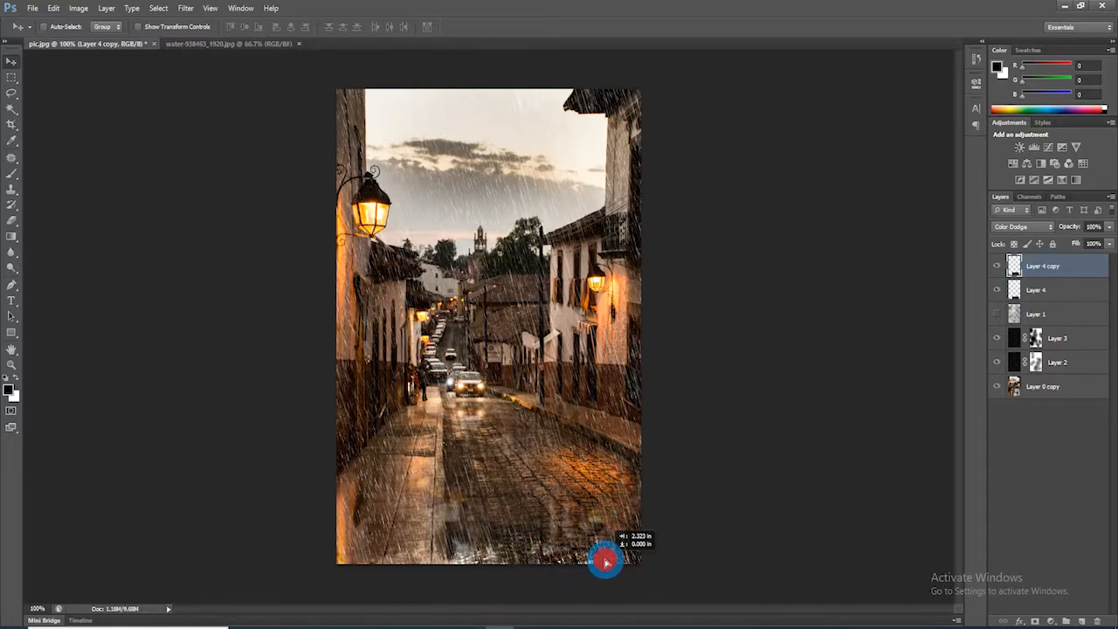
key("ctrl+j")
mouse_move(608, 549)
left_mouse_down()
mouse_move(582, 519)
mouse_move(579, 481)
mouse_move(541, 510)
mouse_move(551, 530)
mouse_move(486, 515)
left_mouse_up()
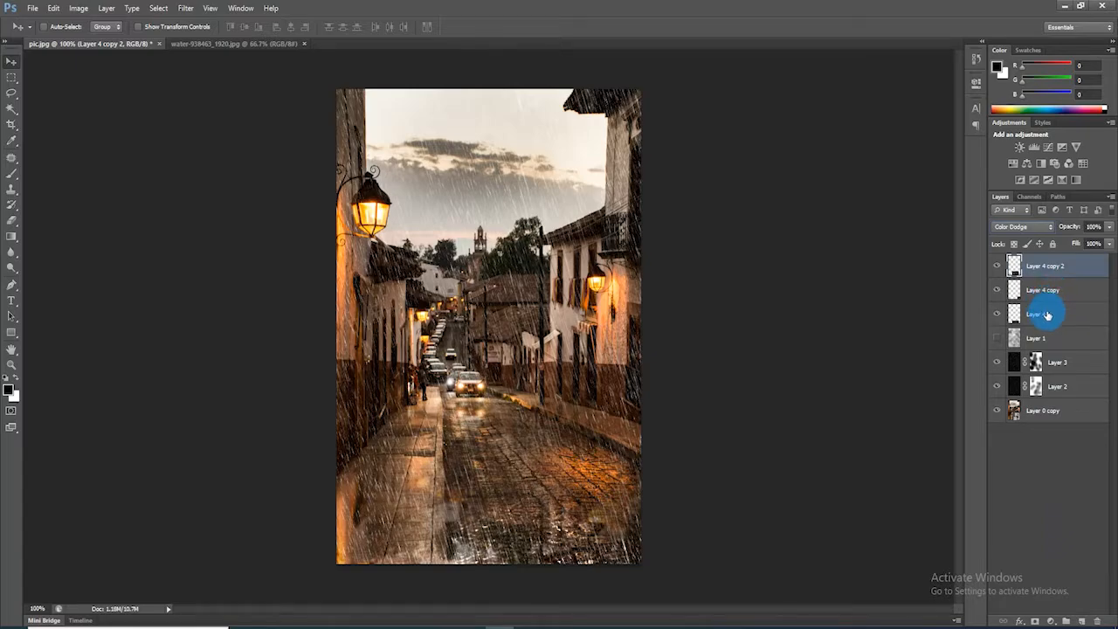
- Merge Layer 4, Layer 4 copy and Layer 4 copy 2 into one splash layer
left_click(1047, 314, "ctrl")
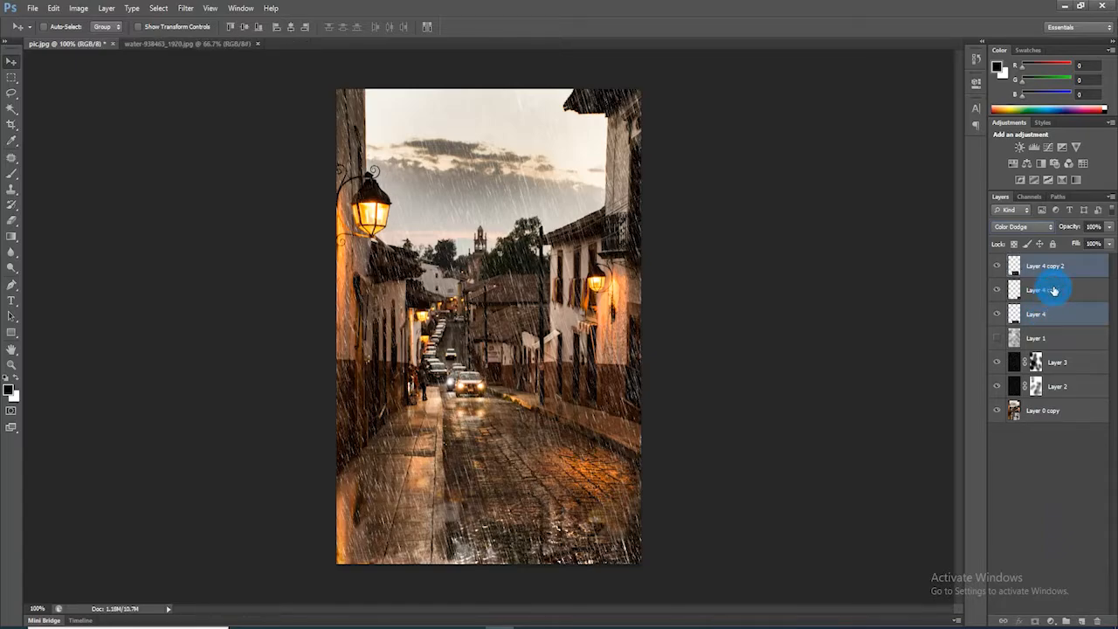
left_click(1054, 291, "ctrl")
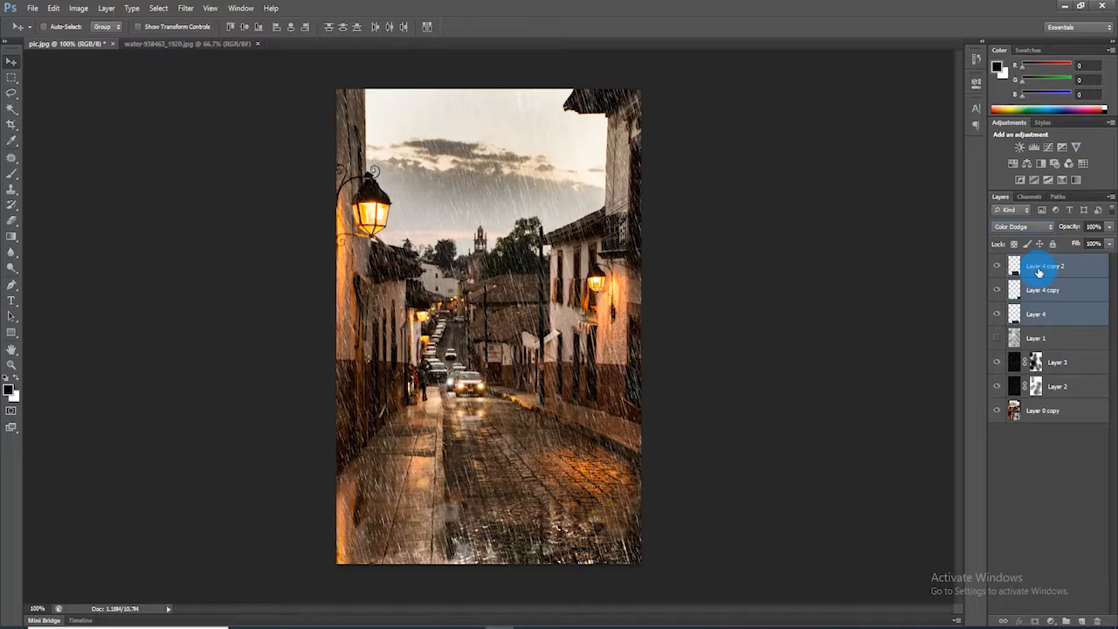
key("ctrl+e")
- Try the Screen and Linear Dodge (Add) blend modes on the merged splash layer, and settle on Color Dodge
left_click(1051, 227)
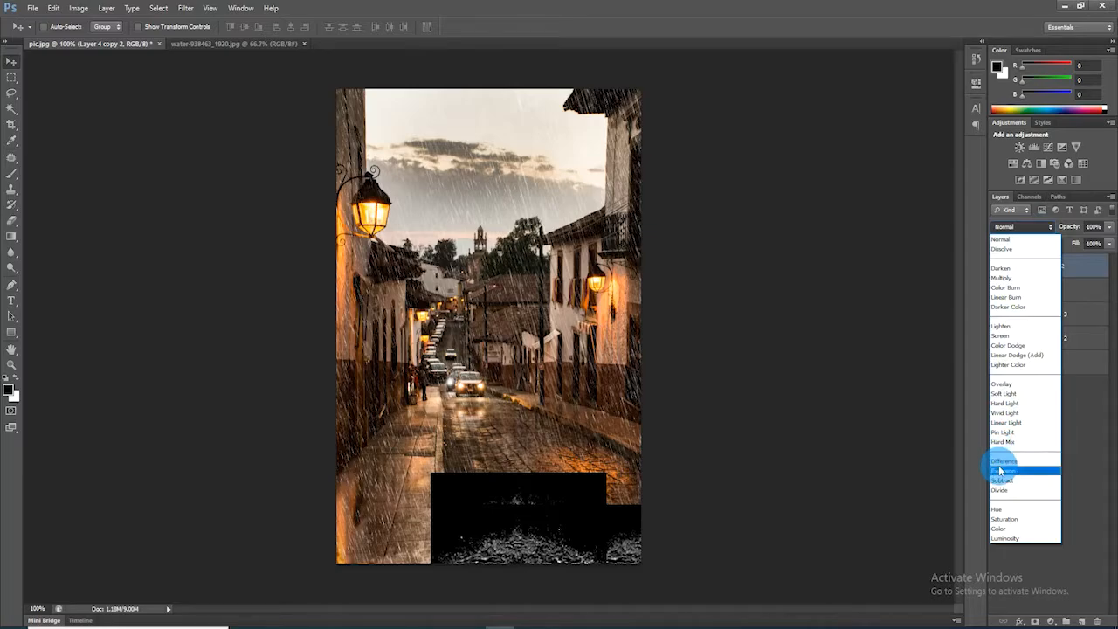
left_click(1002, 338)
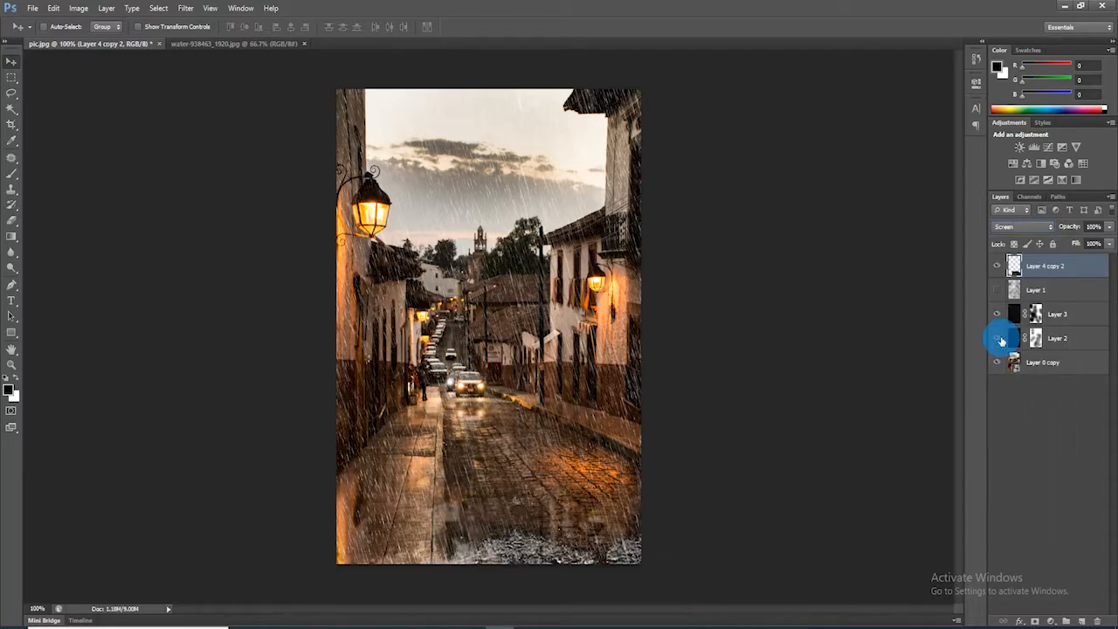
left_click(1049, 229)
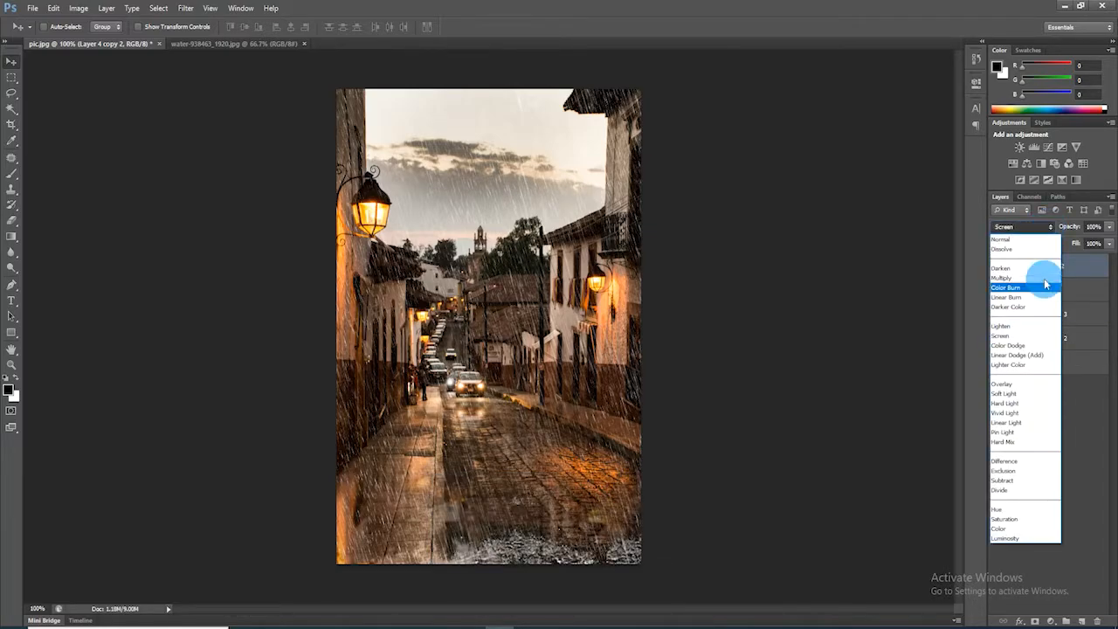
left_click(1019, 358)
left_click(1046, 225)
left_click(1013, 347)
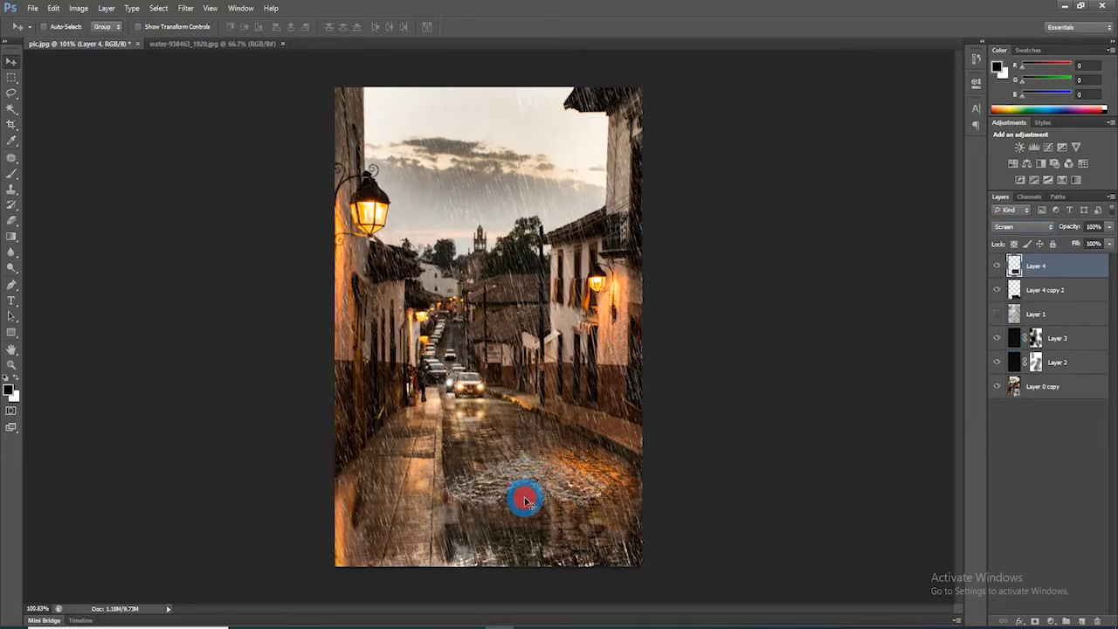
- Move Layer 4's splash down to the street's lower right, undoing a trial move back up the road
left_click_drag(524, 511, 554, 528)
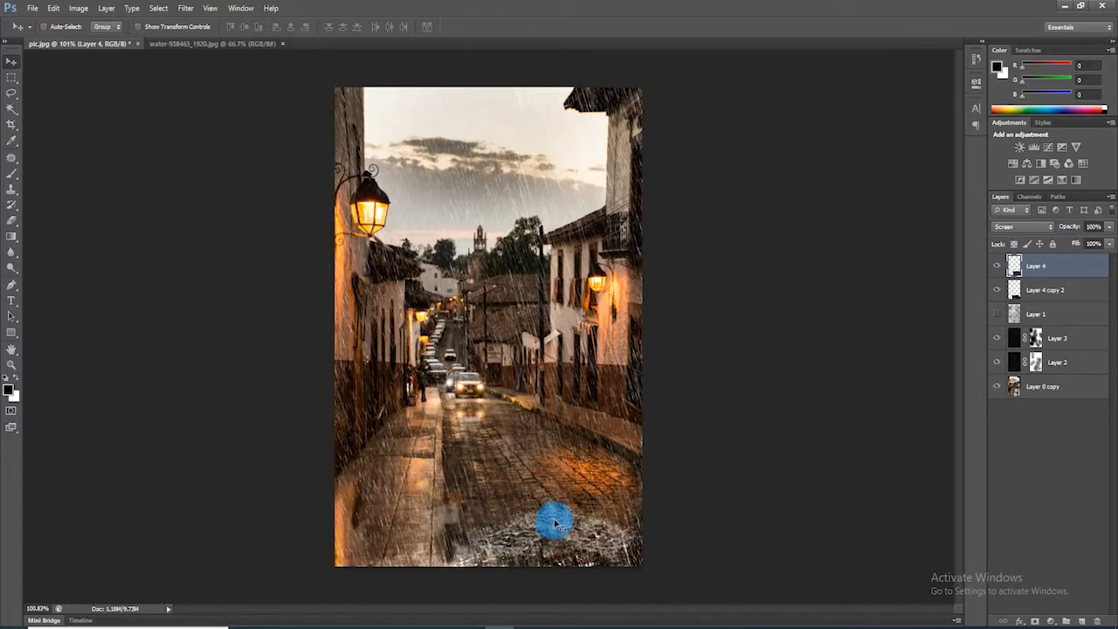
left_click_drag(556, 523, 540, 456)
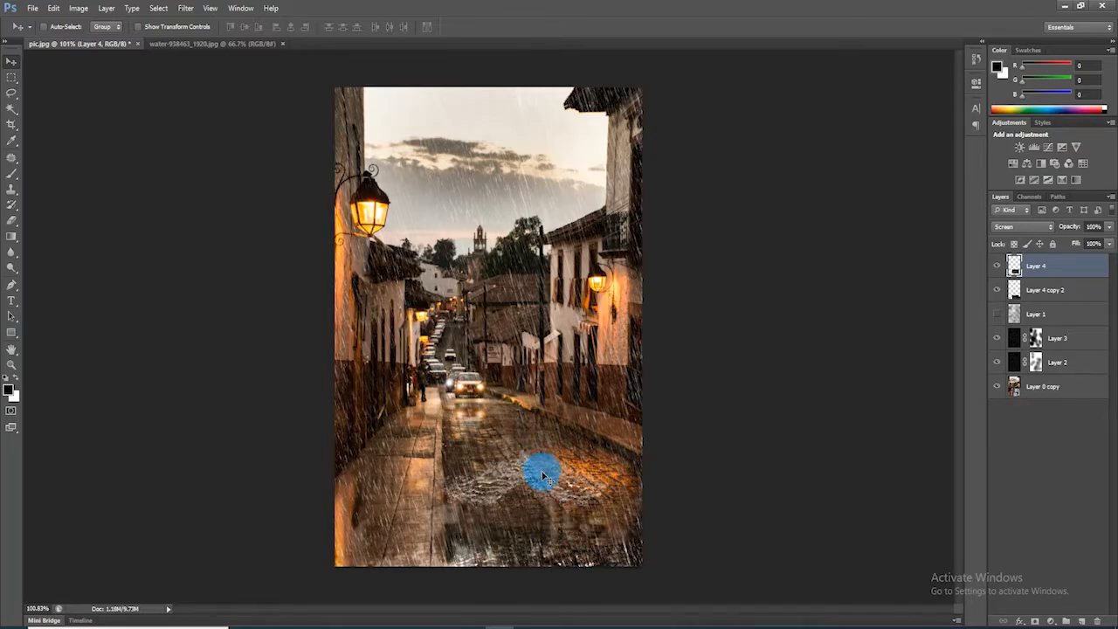
key("ctrl+z")
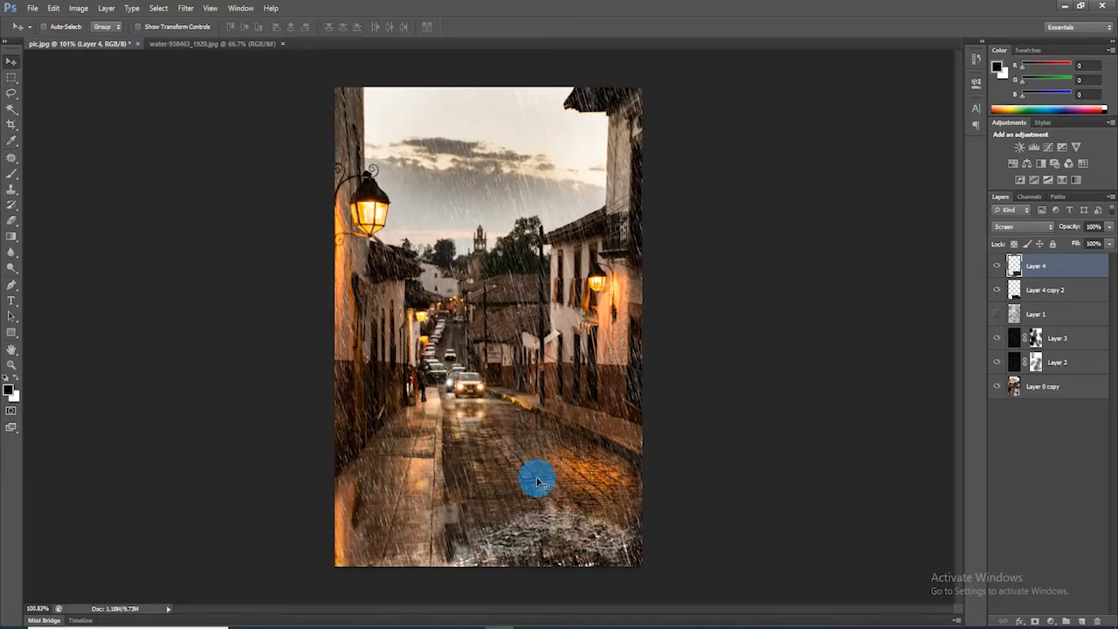
- Duplicate Layer 4, move the splash copy further up the street and stretch it slightly wider
key("ctrl+j")
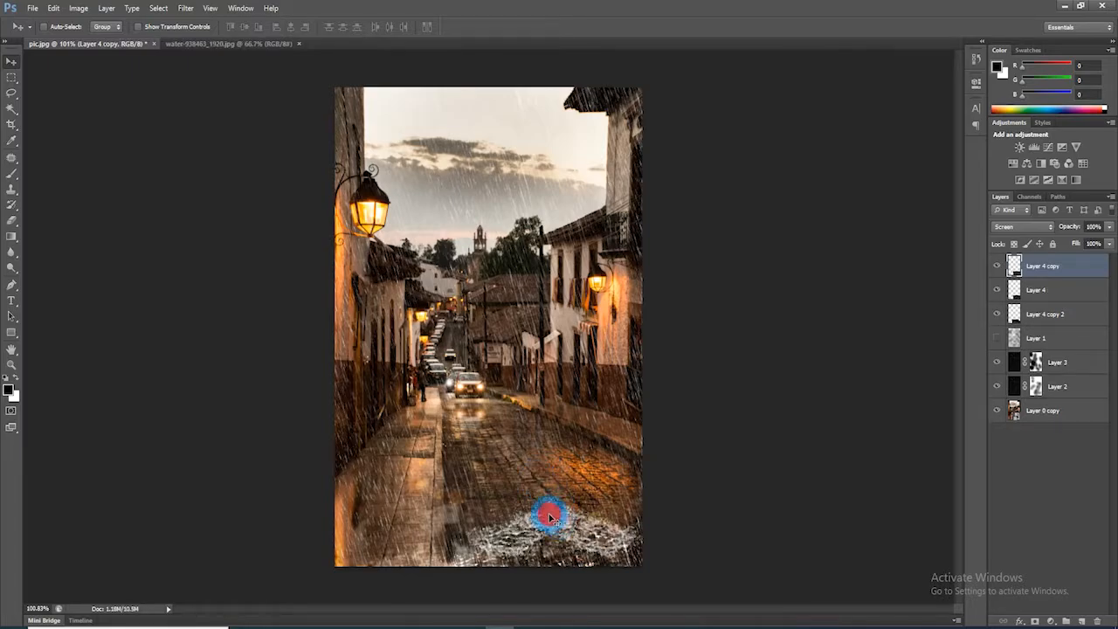
left_click_drag(509, 506, 536, 487)
key("ctrl+t")
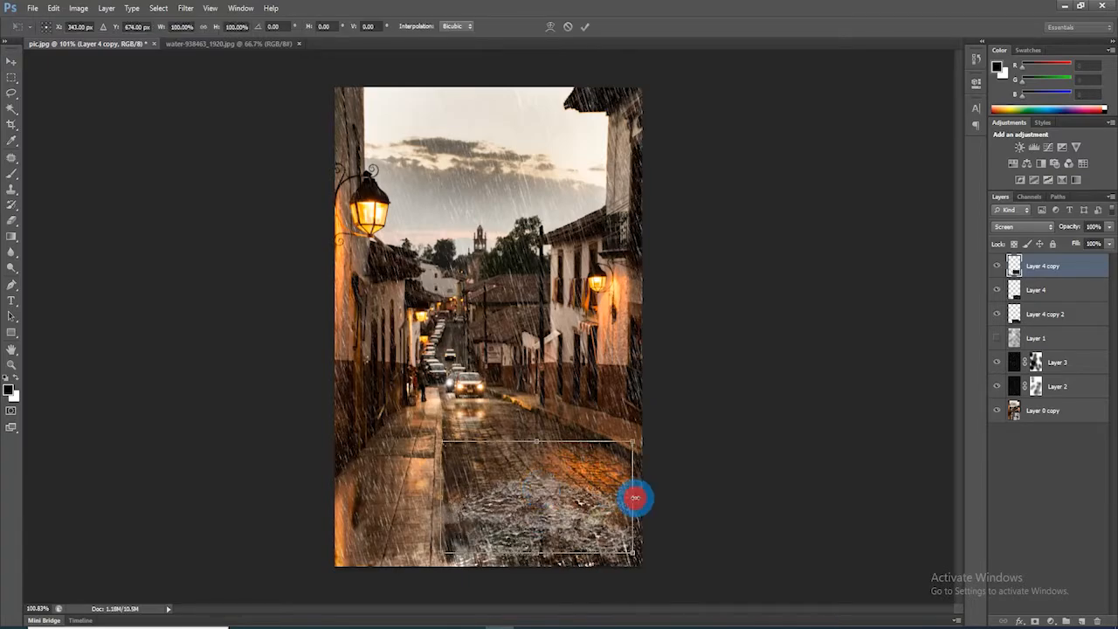
left_click_drag(637, 499, 664, 497)
left_click_drag(541, 469, 528, 450)
key("Return")
- Duplicate Layer 4, merge the splash copies on the lower street into one layer and set its blend mode to Color Dodge
left_click(1055, 316)
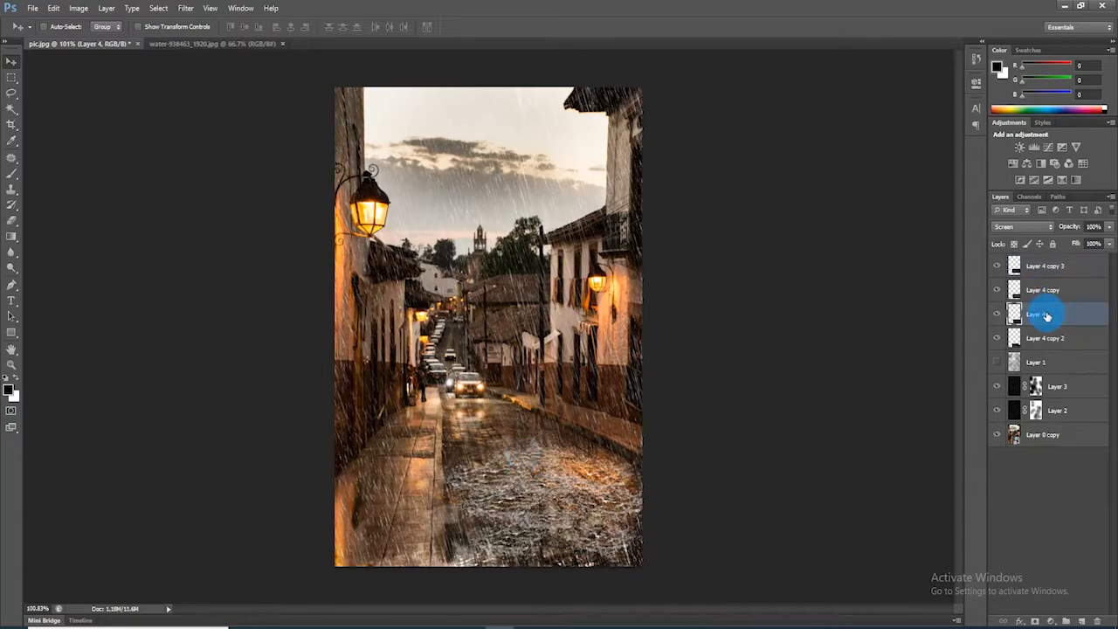
key("ctrl+j")
left_click(1068, 266, "shift")
key("ctrl+e")
left_click(1022, 226)
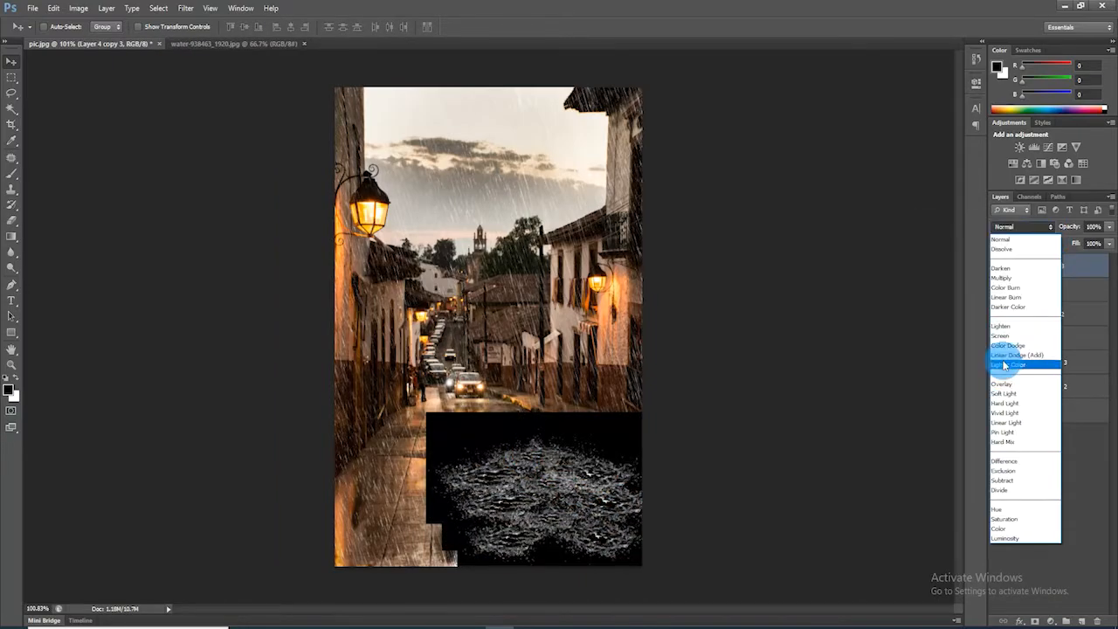
left_click(1023, 257)
- Move Layer 4's splash up the street below the car, raise it above the other layers and add an offset copy
left_click_drag(559, 522, 527, 427)
left_click_drag(1048, 289, 1047, 266)
key("ctrl+j")
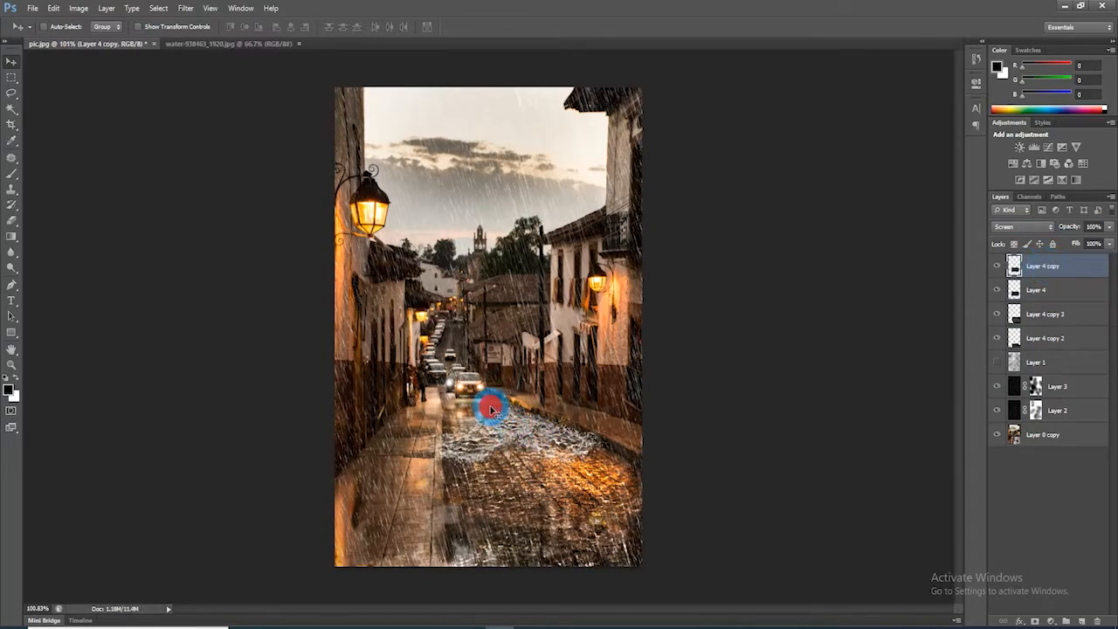
key("ctrl+t")
left_click_drag(474, 425, 505, 410)
key("Return")
- Duplicate the upper-street splash and merge its copies into one layer, undoing a first merge attempt
key("ctrl+j")
left_click(1060, 290, "shift")
key("ctrl+e")
left_click(1050, 226)
left_click(1078, 270)
key("ctrl+z")
left_click(1062, 290)
left_click(1056, 266)
scroll(1048, 297, "up", 1)
scroll(1049, 298, "down", 1)
left_click(1054, 314, "ctrl")
key("ctrl+e")
- Try the Screen blend mode on the merged upper-street splash, and settle on Color Dodge
left_click(1024, 227)
left_click(1013, 335)
left_click(1024, 227)
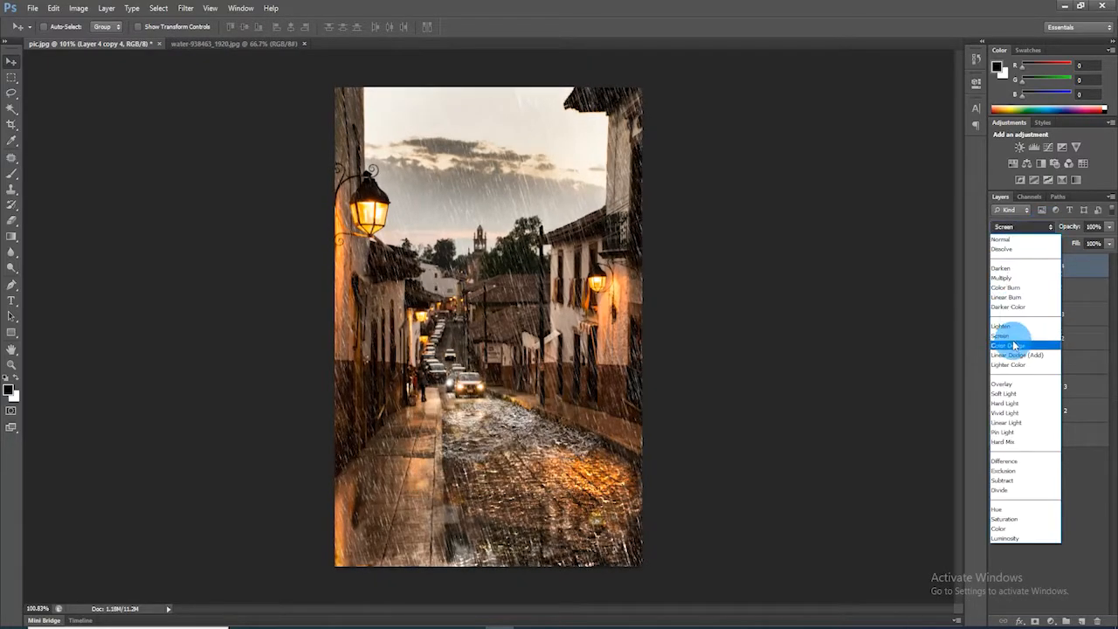
left_click(1015, 345)
- Move the remaining splash onto the lower part of the sidewalk and duplicate it four times
mouse_move(425, 439)
left_mouse_down()
mouse_move(503, 424)
mouse_move(457, 394)
mouse_move(379, 536)
mouse_move(382, 516)
mouse_move(387, 555)
mouse_move(387, 480)
left_mouse_up()
left_click(1047, 298)
key("ctrl+t")
key("Return")
key("ctrl+j")
key("ctrl+j")
key("ctrl+j")
key("ctrl+j")
- Merge the lower sidewalk splash copies, leaving one copy separate, and set the merged layer's blend mode to Color Dodge
left_click_drag(1057, 266, 1057, 373)
left_click(1066, 337)
left_click(1069, 290, "shift")
key("ctrl+e")
left_click(1022, 226)
left_click(1012, 339)
- Move Layer 4 copy 8 up the sidewalk near the pedestrian, narrow it to about 53% width and duplicate it
left_click(1044, 266)
left_click_drag(407, 462, 409, 399)
key("ctrl+t")
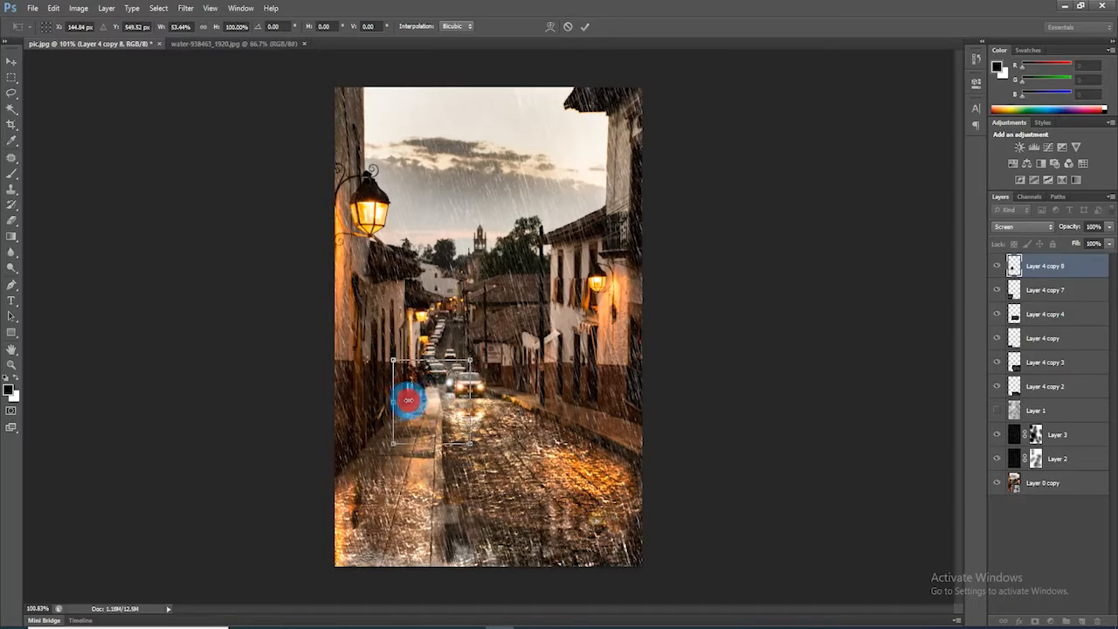
key("Return")
key("ctrl+j")
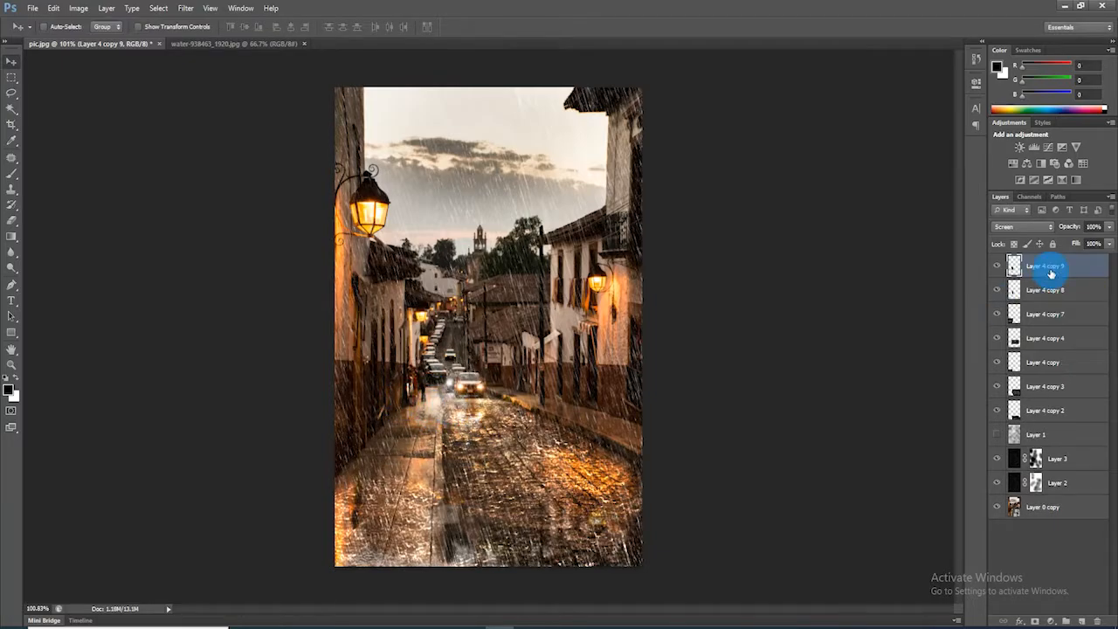
- Duplicate Layer 4 copy 8 once more as a spare beneath it, and merge Layer 4 copy 8 with Layer 4 copy 9
left_click(1048, 292)
key("ctrl+t")
key("Return")
key("ctrl+j")
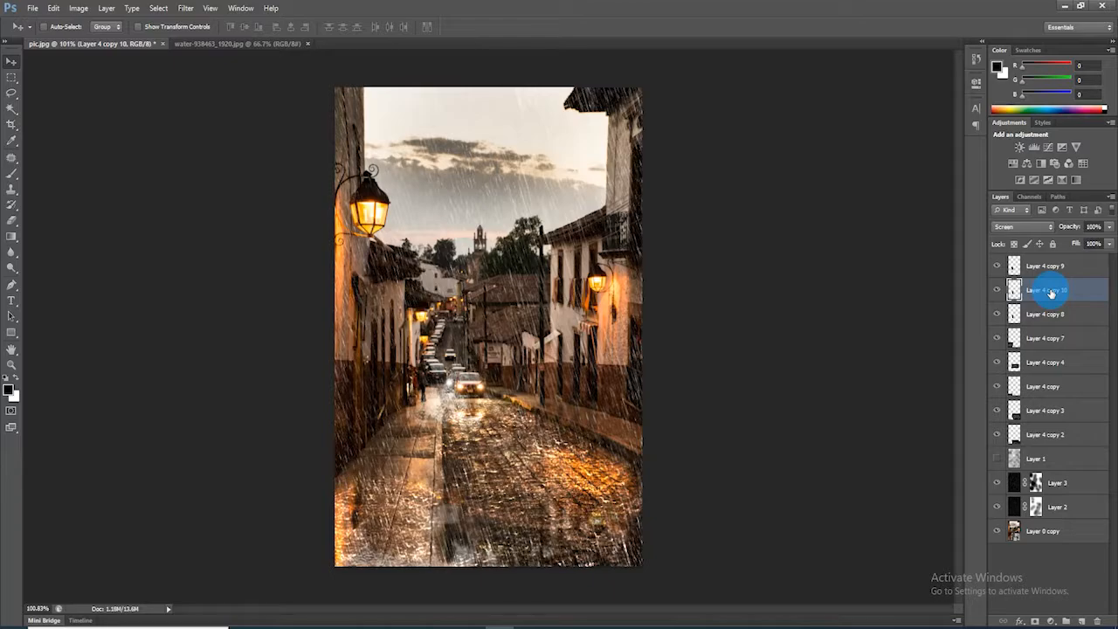
left_click_drag(1052, 293, 1051, 314)
left_click(1052, 290)
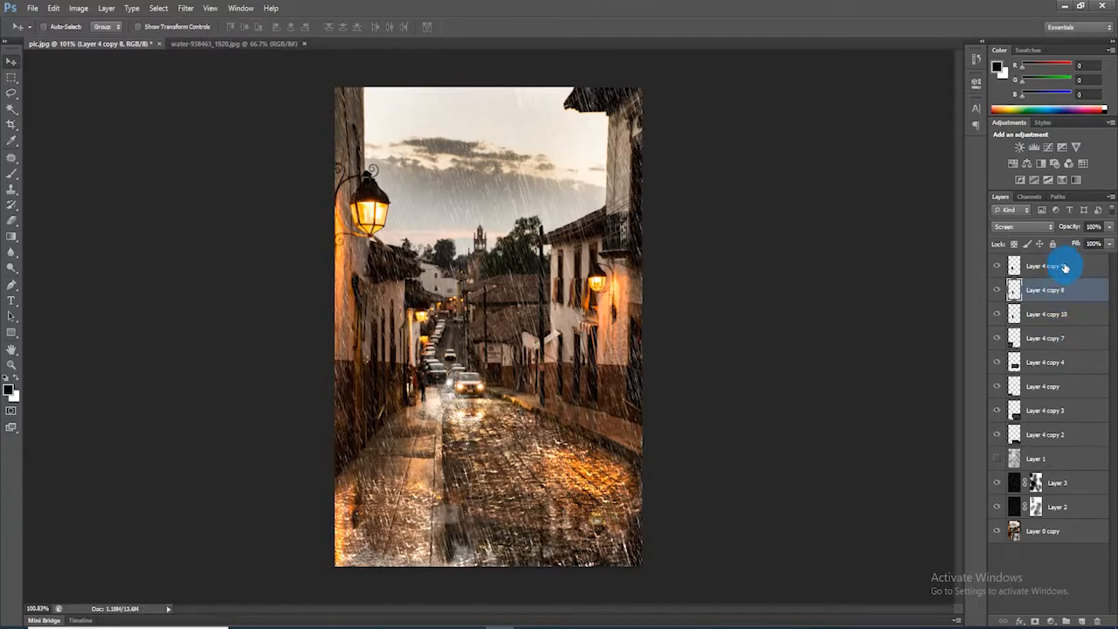
left_click(1065, 266, "ctrl")
key("ctrl+e")
- Try Screen, Linear Dodge (Add) and Lighter Color on the merged far-sidewalk splash, and settle on Color Dodge
left_click(1048, 227)
left_click(1018, 334)
left_click(1044, 227)
left_click(1015, 345)
left_click(1039, 227)
left_click(1027, 354)
left_click(1039, 227)
left_click(1014, 364)
- Bring Layer 4 copy 10 to the top of the stack and spread it with two more copies over the middle of the sidewalk
left_click_drag(1049, 291, 1056, 262)
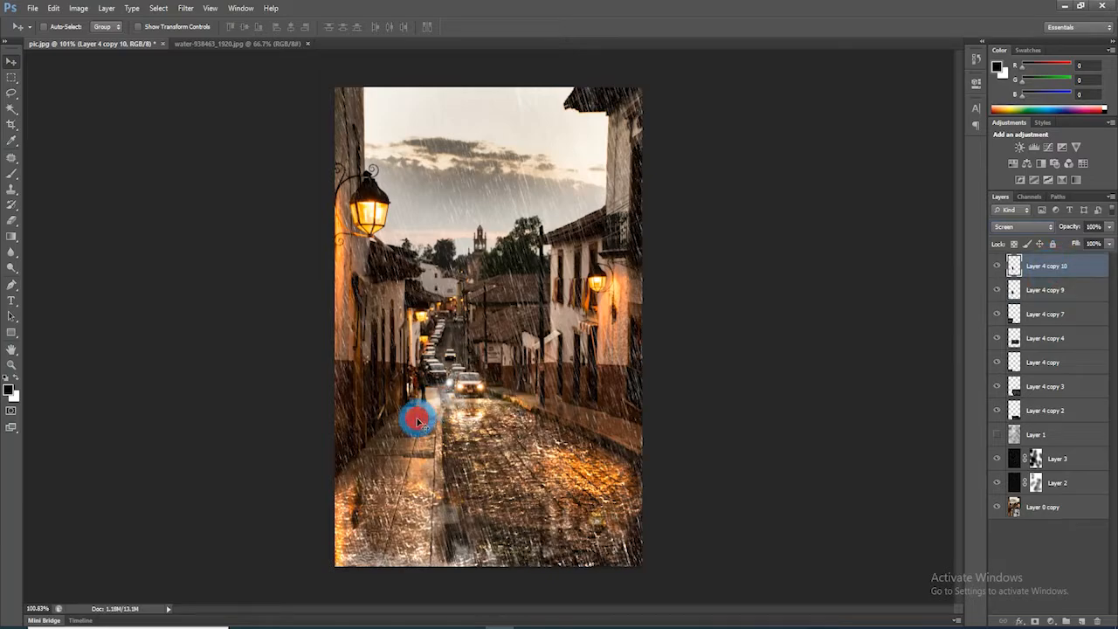
key("ctrl+t")
key("Return")
left_click_drag(382, 435, 454, 470)
key("ctrl+t")
left_click_drag(459, 517, 442, 529)
left_click_drag(407, 474, 407, 447)
key("Return")
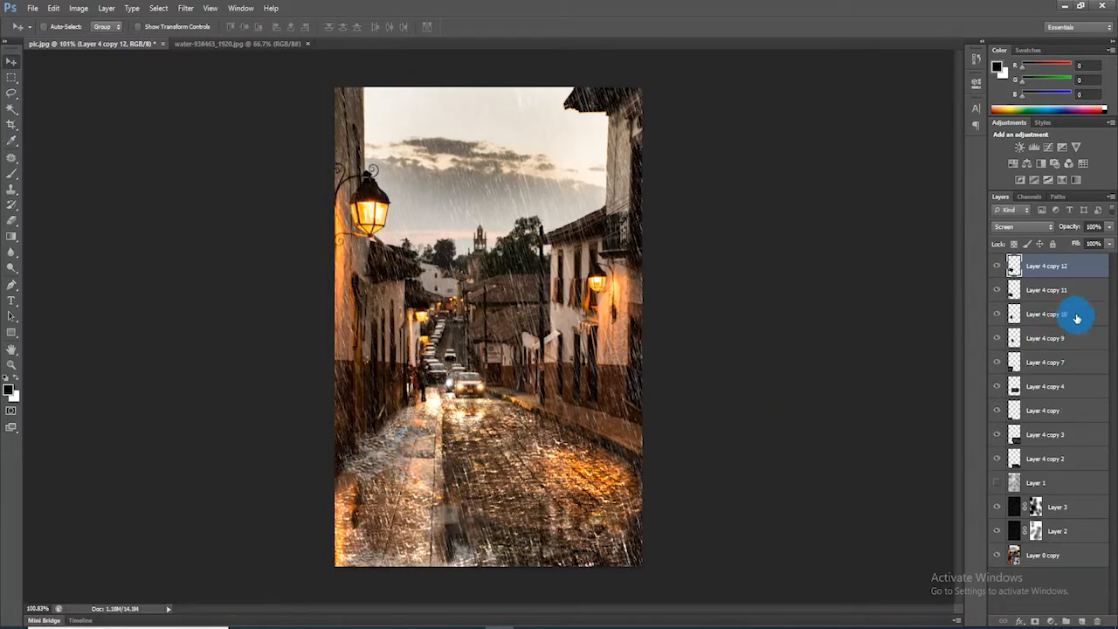
- Merge Layer 4 copy 10, 11 and 12, try Screen and Lighter Color on the result, and settle on Color Dodge
left_click(1076, 318, "shift")
key("ctrl+e")
left_click(1046, 227)
left_click(1008, 339)
left_click(1031, 227)
left_click(1011, 361)
left_click(1031, 227)
left_click(1023, 349)
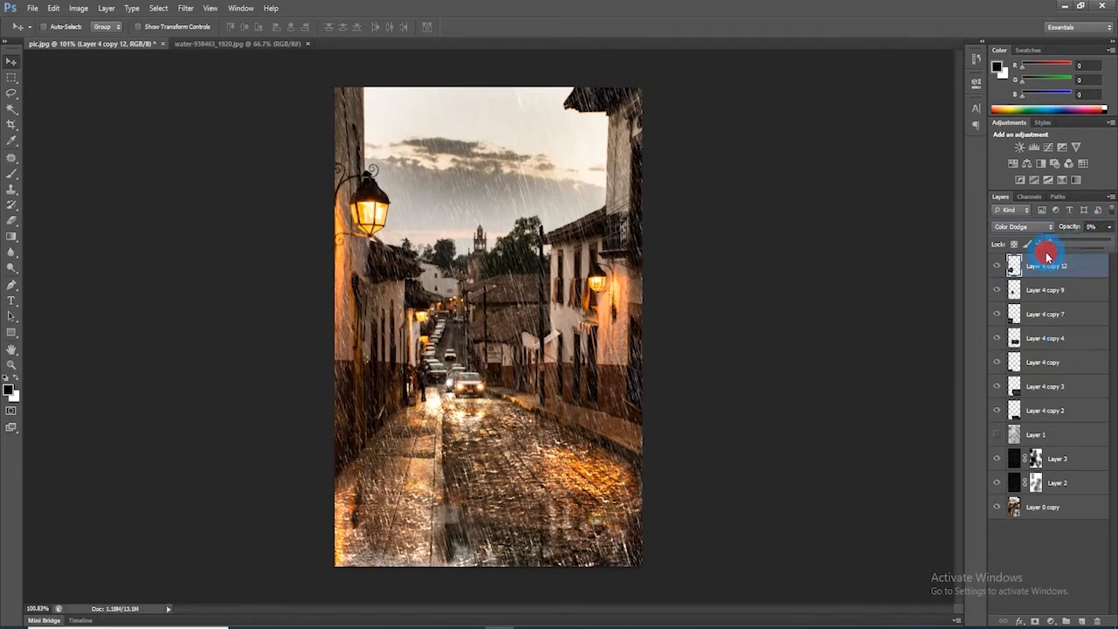
- Set the splash layers' opacity to 70%, working through the stack from Layer 4 copy 12 down to Layer 4 copy 2
key("alt+bracketleft")
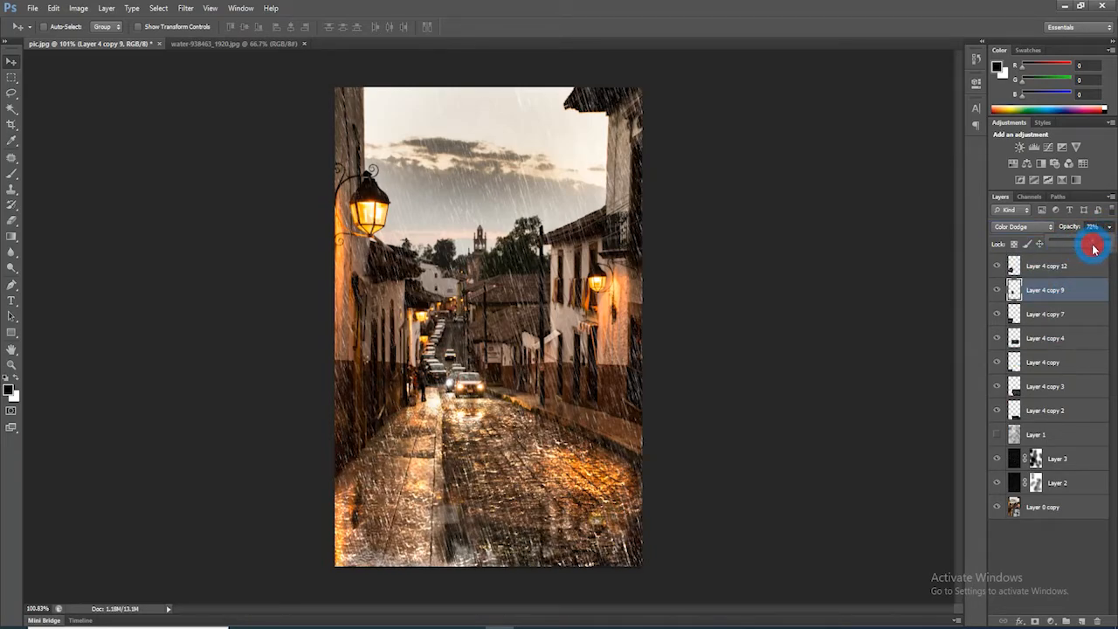
key("alt+bracketleft")
key("alt+bracketleft")
key("alt+bracketleft")
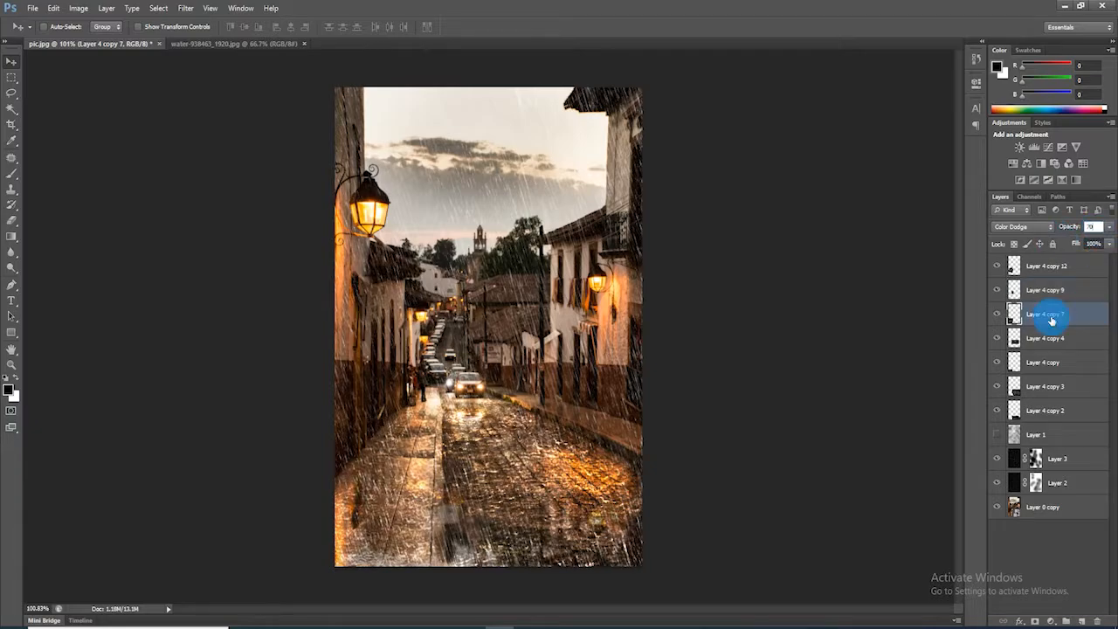
key("alt+bracketleft")
key("alt+bracketleft")
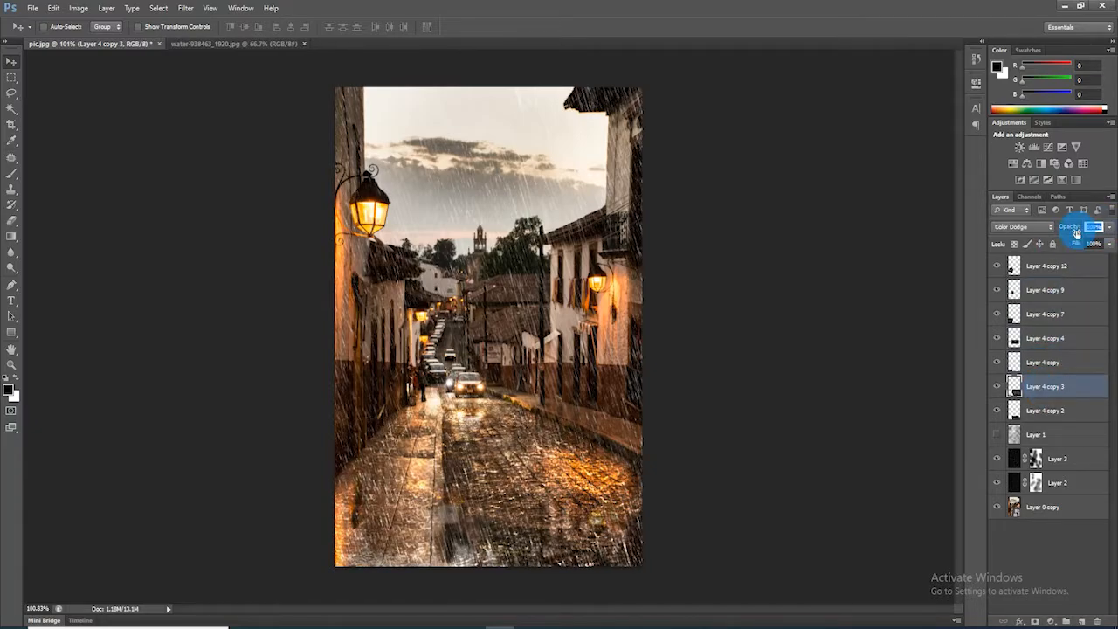
left_click(950, 519)
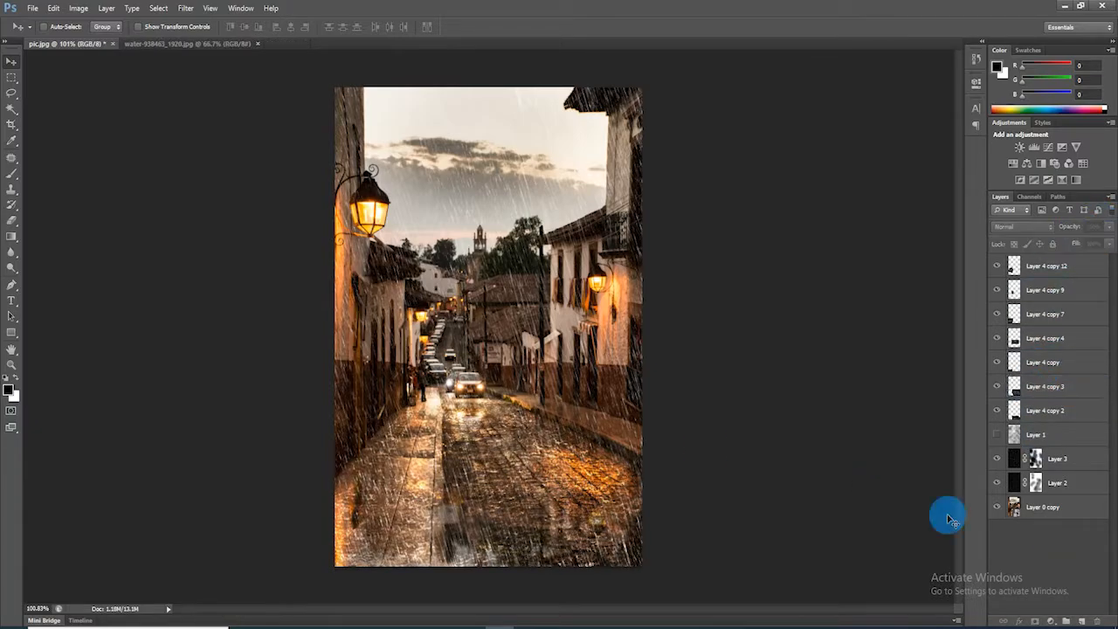
key("alt+period")
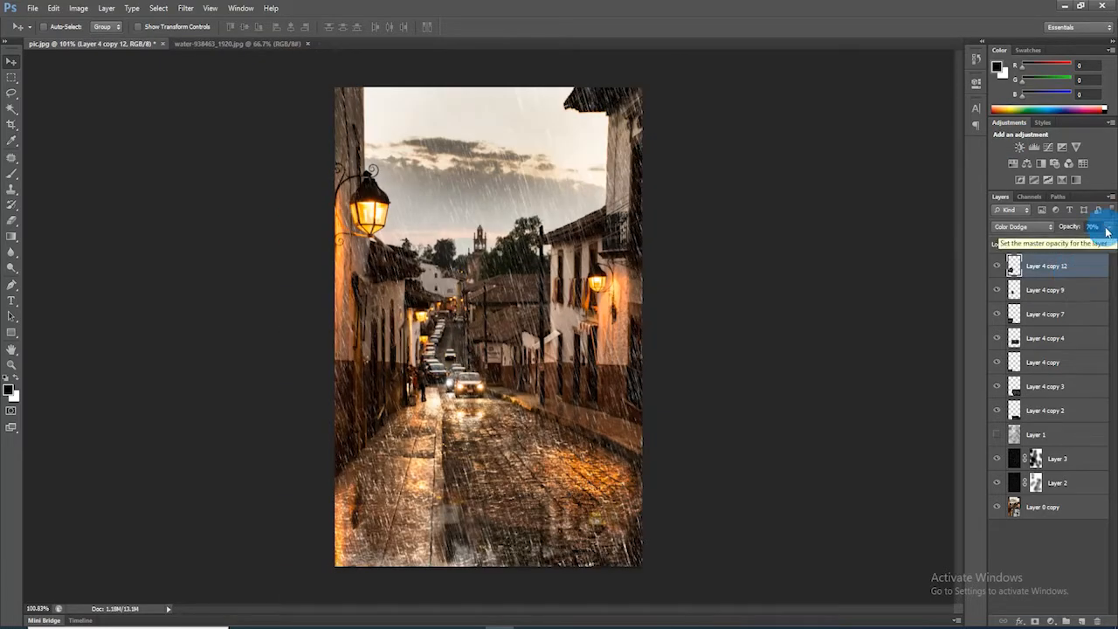
key("alt+bracketleft")
key("alt+bracketleft")
key("alt+bracketleft")
key("alt+bracketleft")
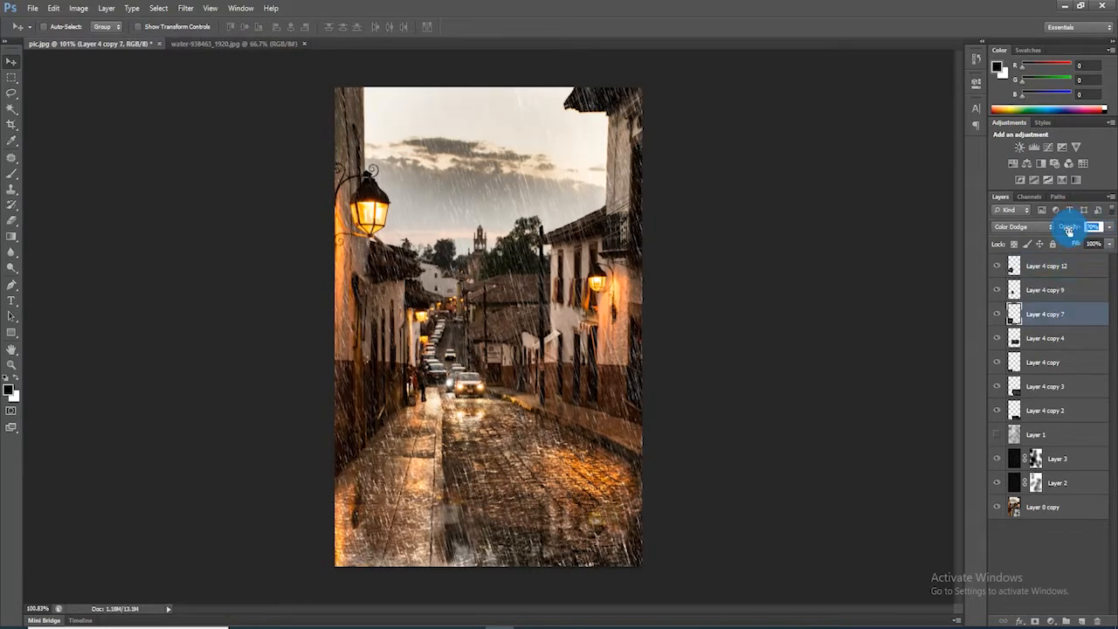
key("alt+bracketleft")
key("alt+bracketleft")
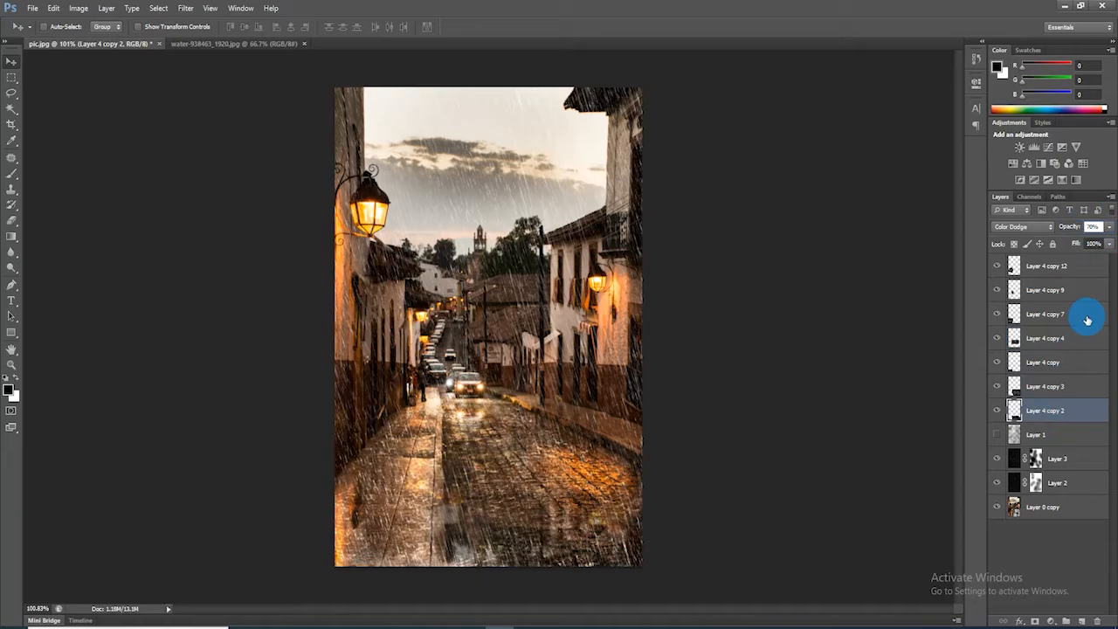
left_click(1083, 558)
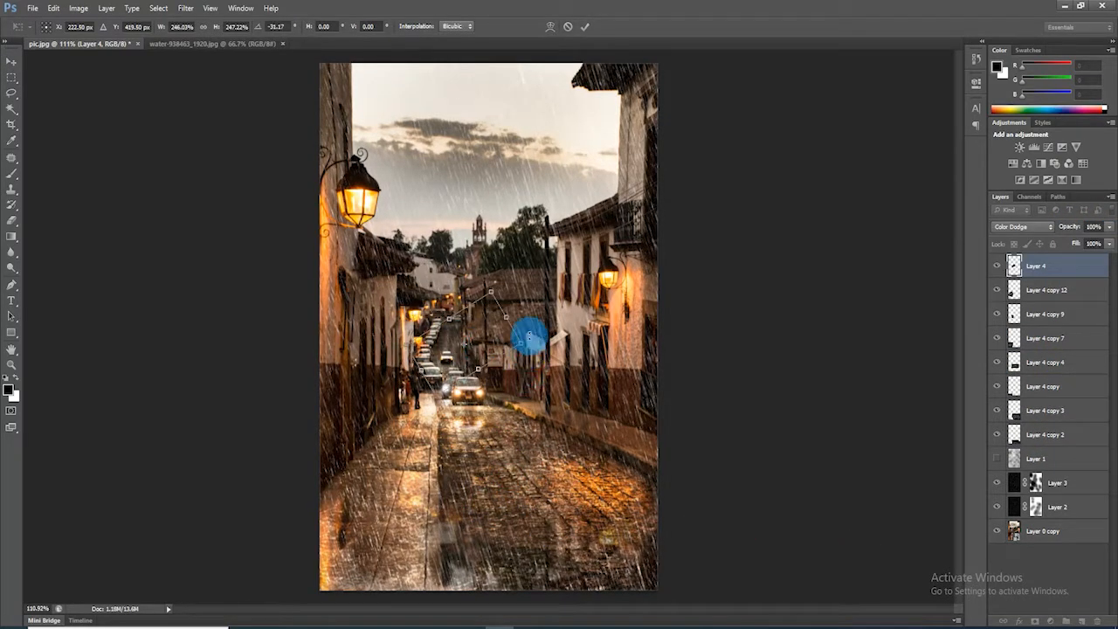
- Place the new Layer 4 splash by the distant cars up the street, try Screen blending and settle on Color Dodge
left_click_drag(527, 335, 478, 398)
key("Return")
left_click(1022, 226)
left_click(1013, 332)
left_click_drag(458, 344, 451, 353)
left_click(1048, 226)
left_click(1008, 351)
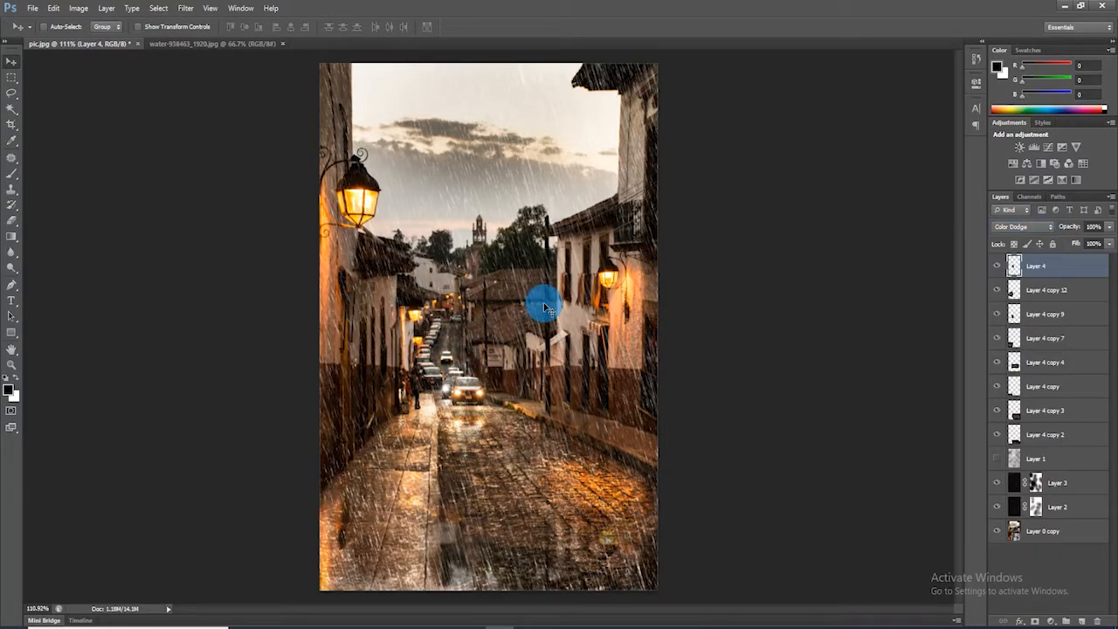
- Duplicate Layer 4 and transform the copy to cover the rooftops of the distant houses behind the car
key("ctrl+j")
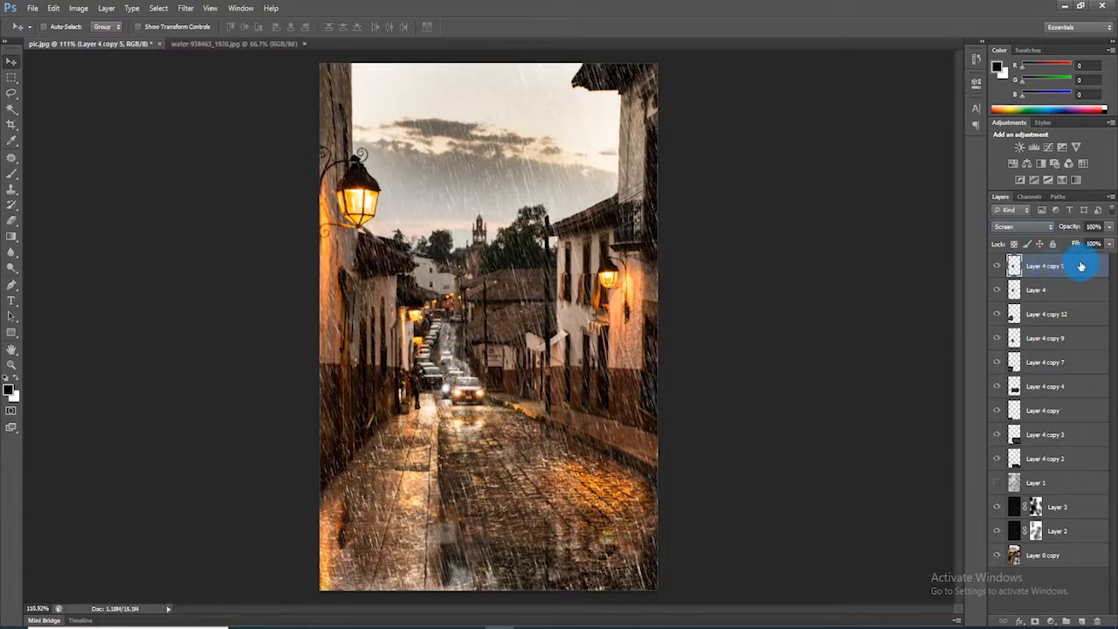
left_click(1051, 287)
key("alt+bracketright")
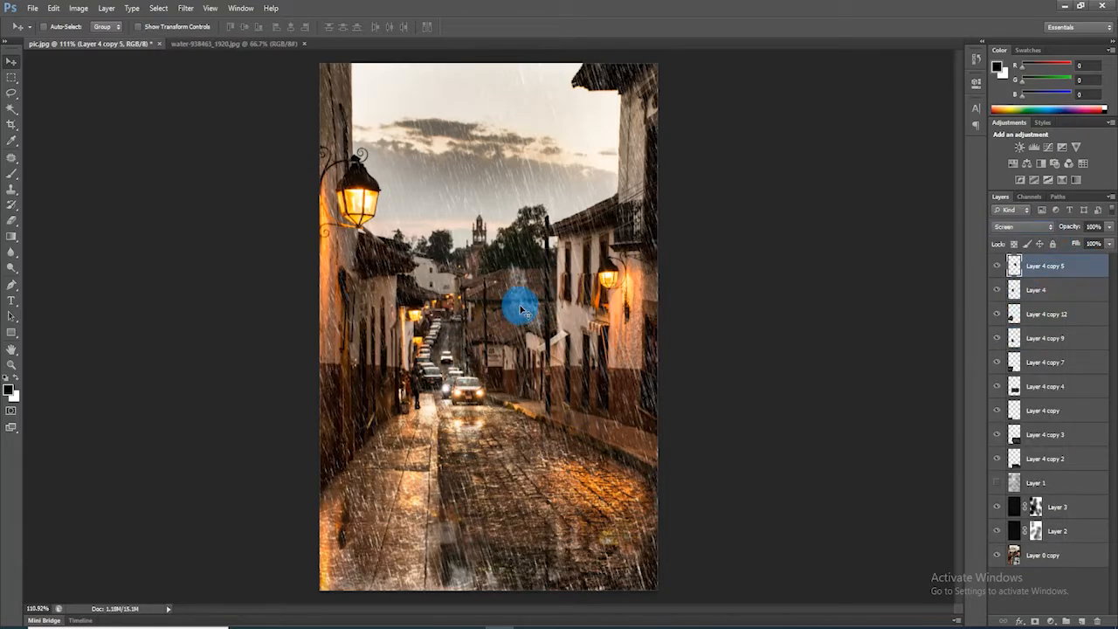
key("ctrl+t")
left_click_drag(599, 324, 497, 289)
key("Return")
- Add a second rooftop splash copy slightly higher, merge it with the first and set the blend mode to Color Dodge
key("ctrl+j")
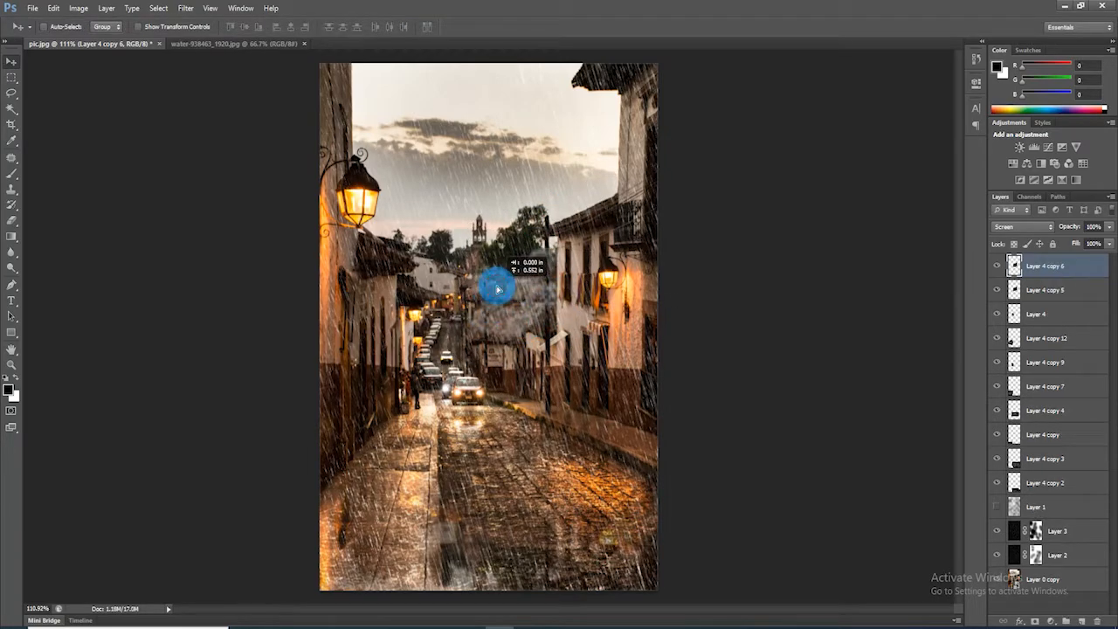
left_click(1024, 226)
left_click(1012, 348)
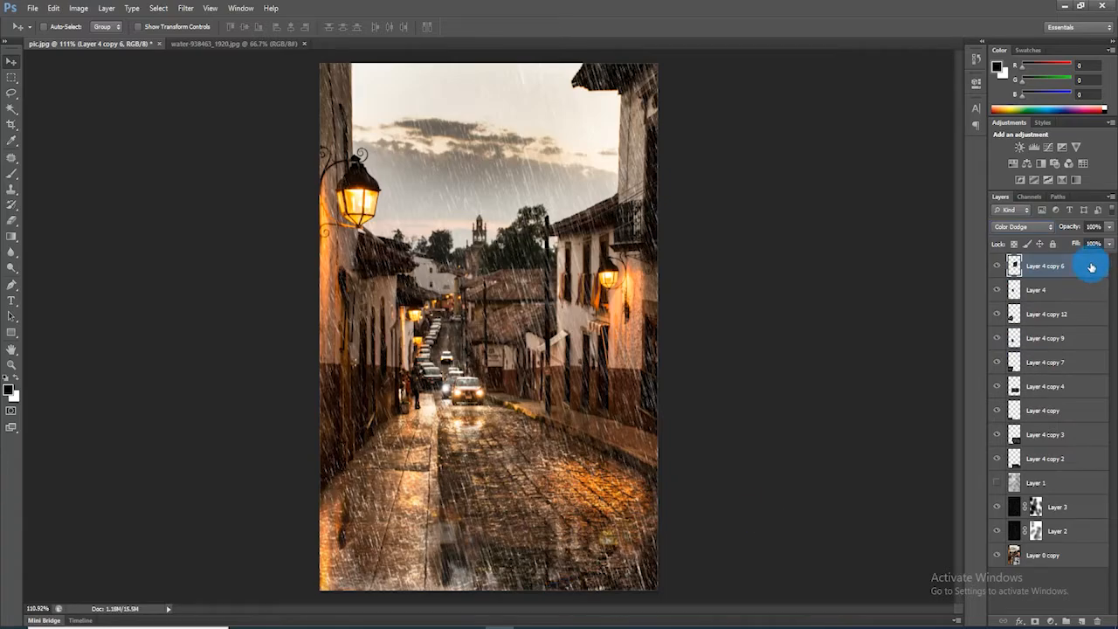
- Group all splash layers from Layer 4 copy 6 down to Layer 4 copy 2
left_click(1062, 461, "shift")
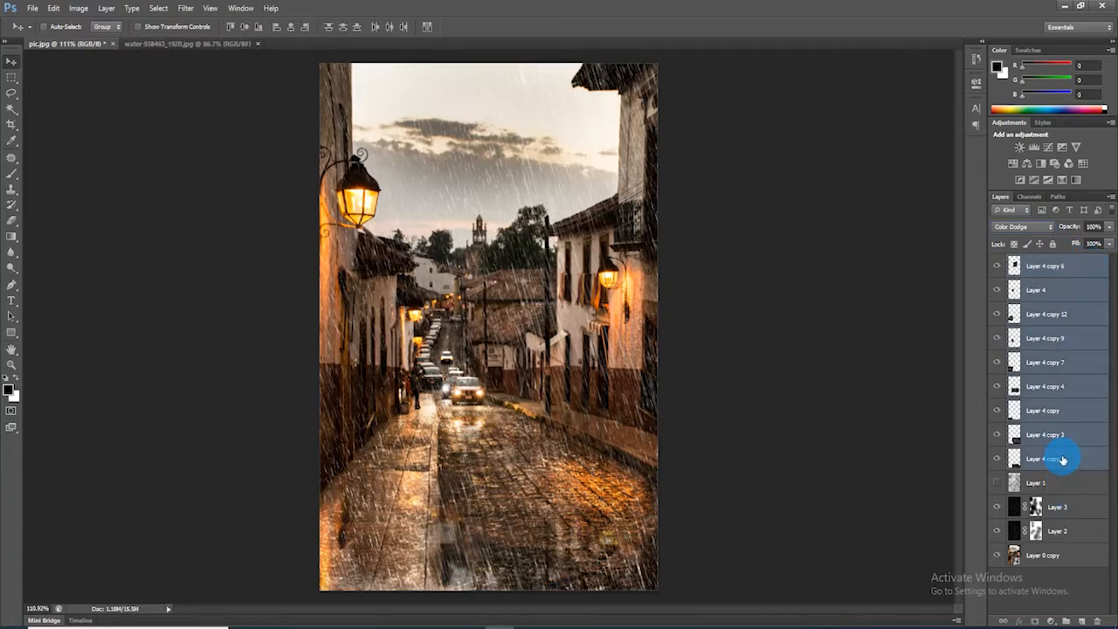
key("ctrl+g")
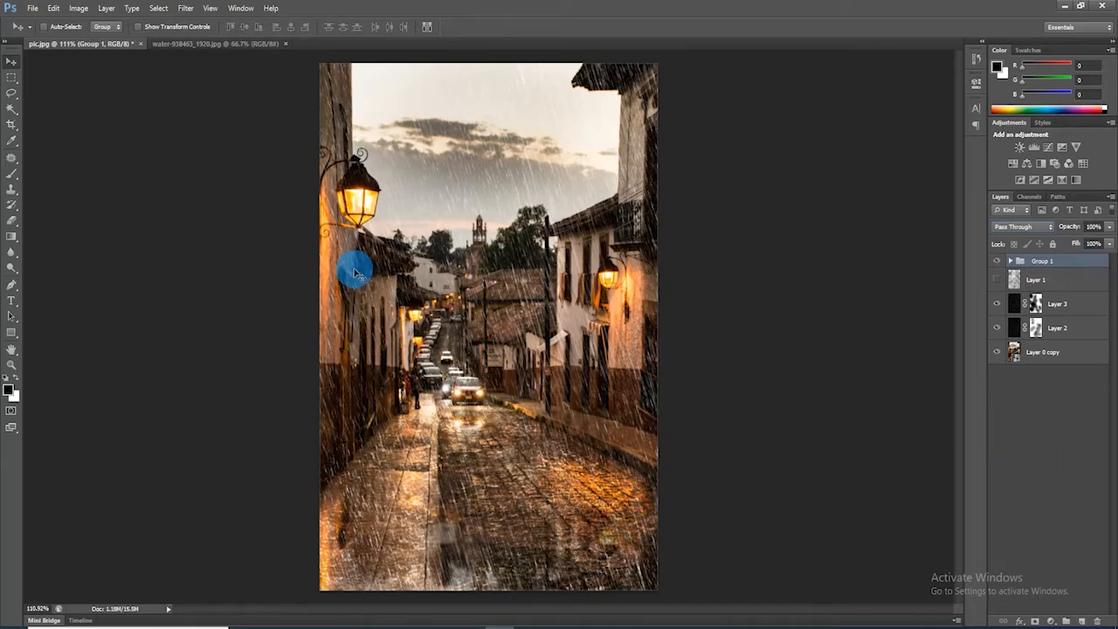
left_click(1009, 262)
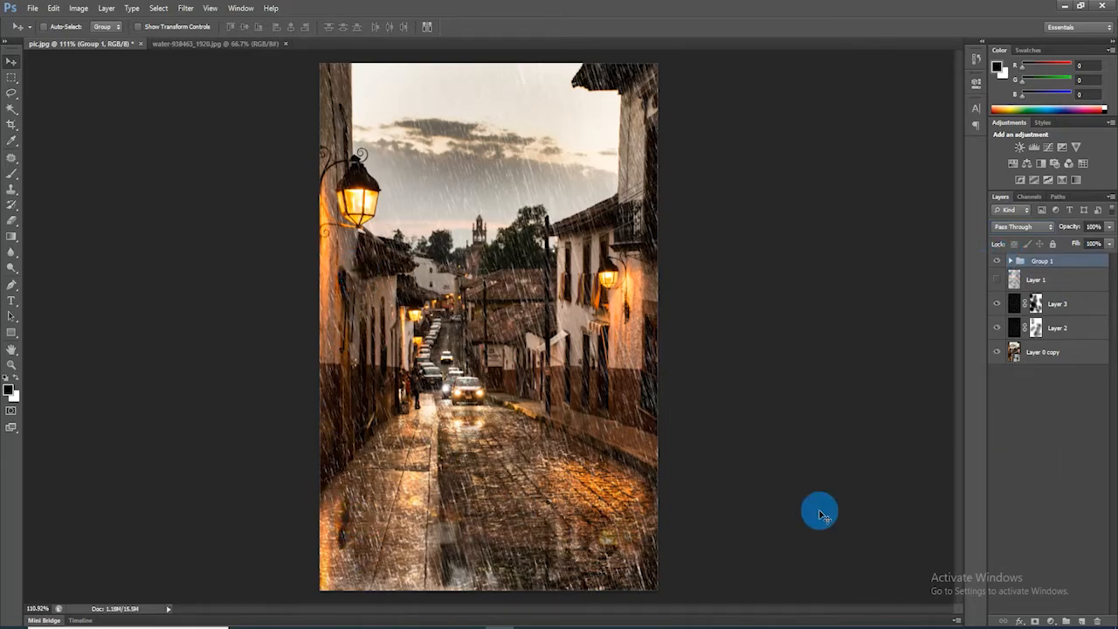